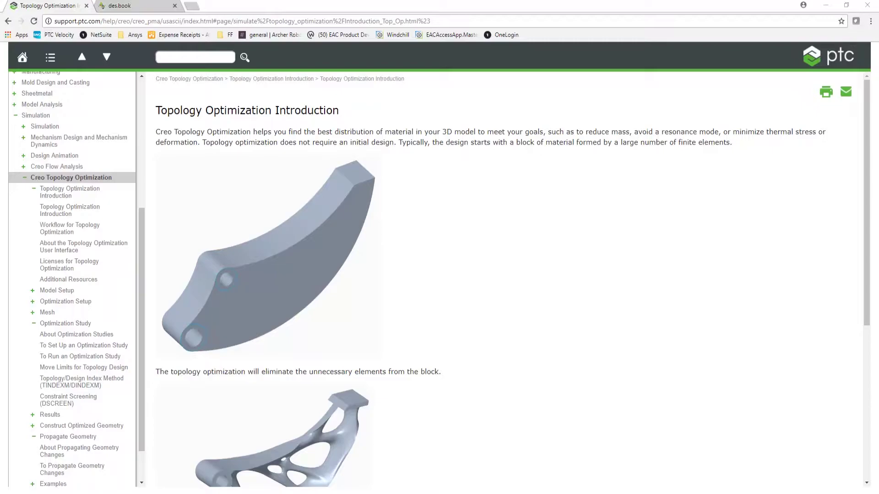
Step: Bring the Vanderplaats website window in front of the Creo Help Topology Optimization page
{"action": "mouse_move", "coordinate": [296, 474]}
{"action": "left_click", "coordinate": [430, 425]}
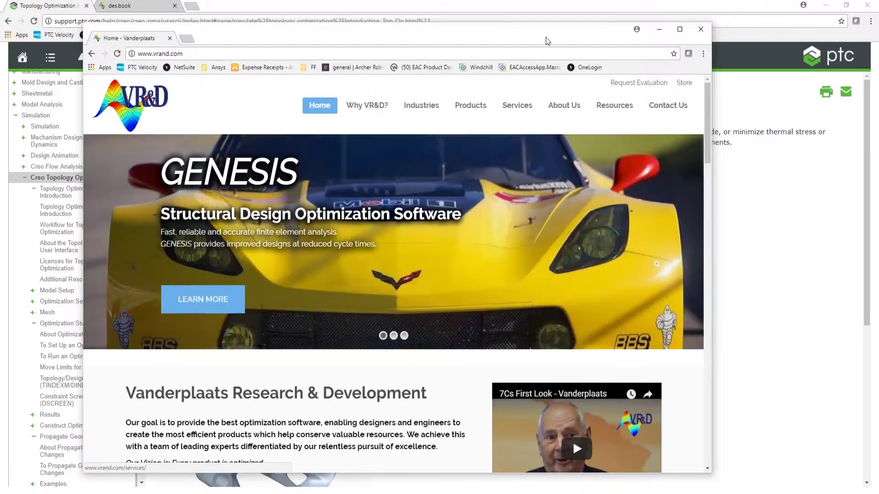
Step: Browse the VR&D homepage down to Our Products and back, then minimize its window
{"action": "left_click_drag", "start_coordinate": [546, 38], "coordinate": [529, 15]}
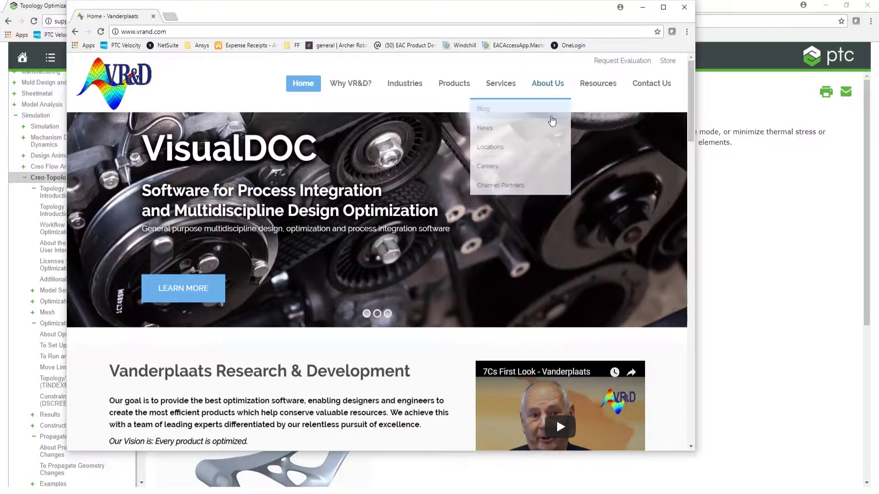
{"action": "scroll", "coordinate": [567, 183], "scroll_direction": "down", "scroll_amount": 7}
{"action": "scroll", "coordinate": [569, 182], "scroll_direction": "down", "scroll_amount": 1}
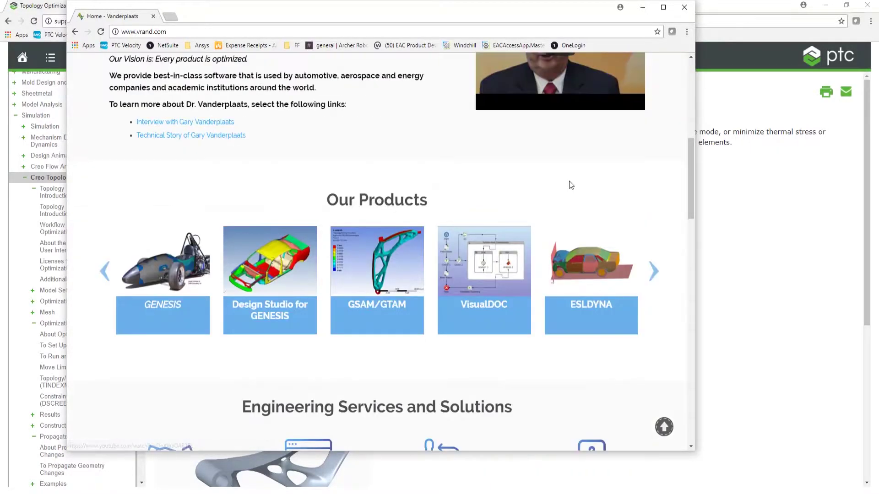
{"action": "scroll", "coordinate": [570, 184], "scroll_direction": "down", "scroll_amount": 4}
{"action": "scroll", "coordinate": [570, 182], "scroll_direction": "up", "scroll_amount": 3}
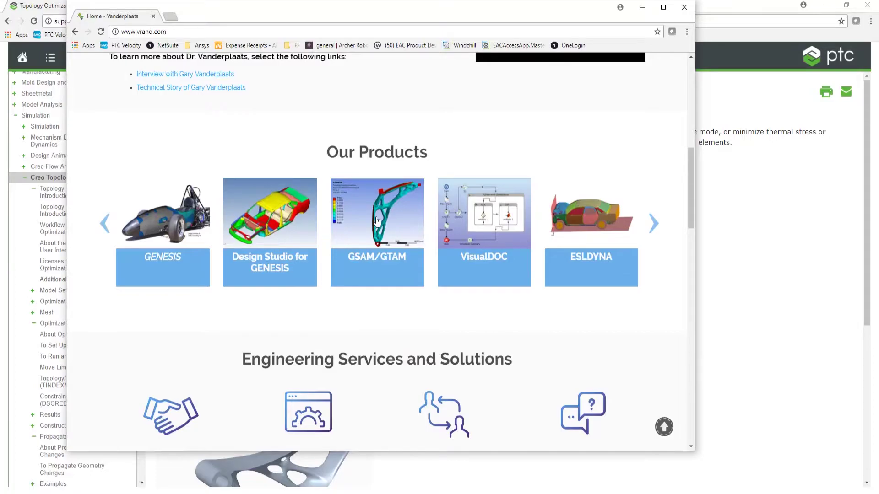
{"action": "scroll", "coordinate": [375, 224], "scroll_direction": "up", "scroll_amount": 7}
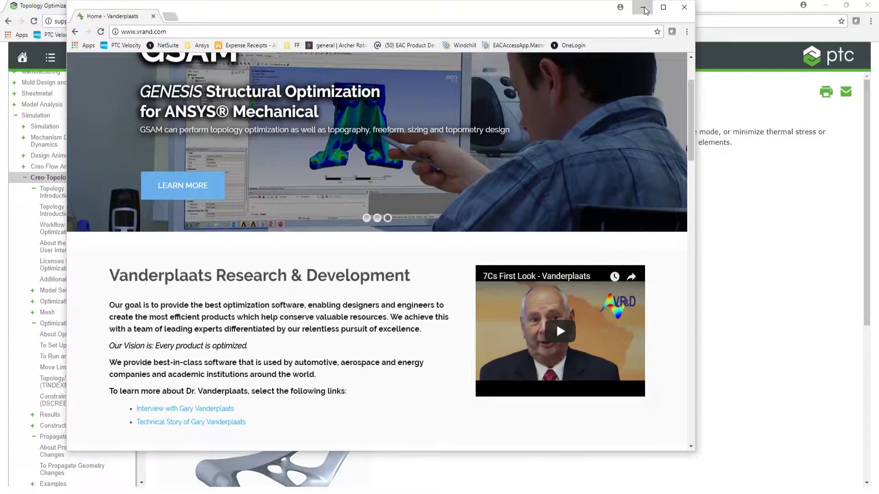
{"action": "left_click", "coordinate": [643, 7]}
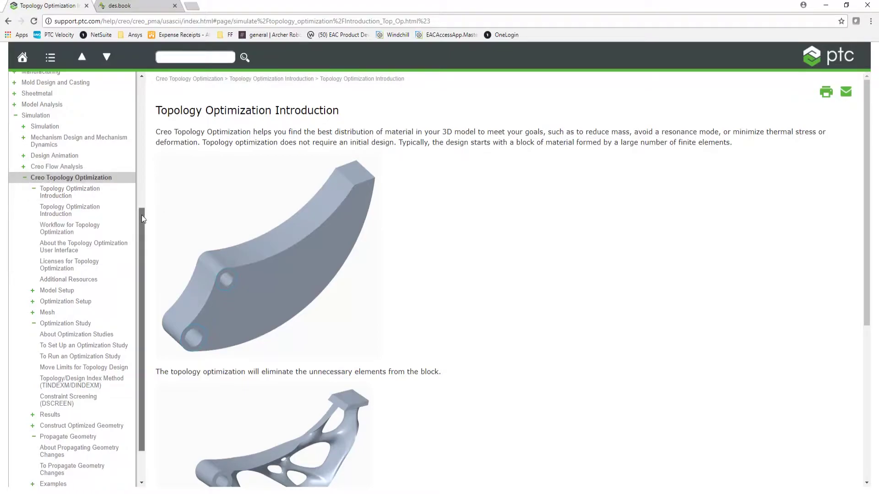
Step: Open the GENESIS Design Manual PDF from the Additional Resources help page
{"action": "mouse_move", "coordinate": [141, 215]}
{"action": "left_mouse_down"}
{"action": "mouse_move", "coordinate": [142, 247]}
{"action": "mouse_move", "coordinate": [150, 224]}
{"action": "left_mouse_up"}
{"action": "scroll", "coordinate": [536, 273], "scroll_direction": "down", "scroll_amount": 4}
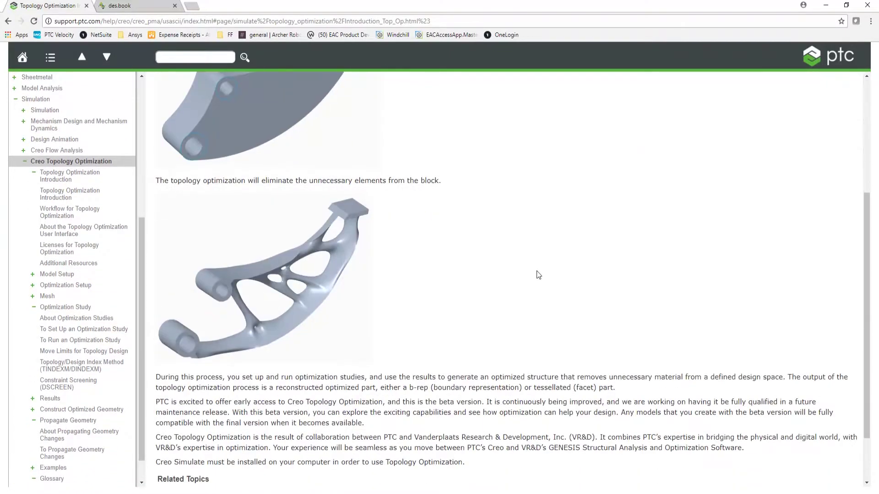
{"action": "scroll", "coordinate": [538, 273], "scroll_direction": "down", "scroll_amount": 2}
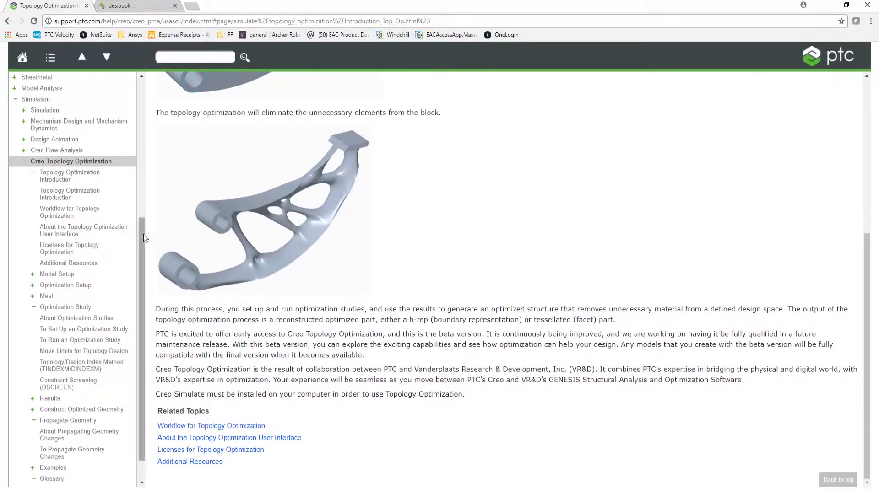
{"action": "mouse_move", "coordinate": [142, 234]}
{"action": "left_mouse_down"}
{"action": "mouse_move", "coordinate": [143, 225]}
{"action": "mouse_move", "coordinate": [143, 250]}
{"action": "left_mouse_up"}
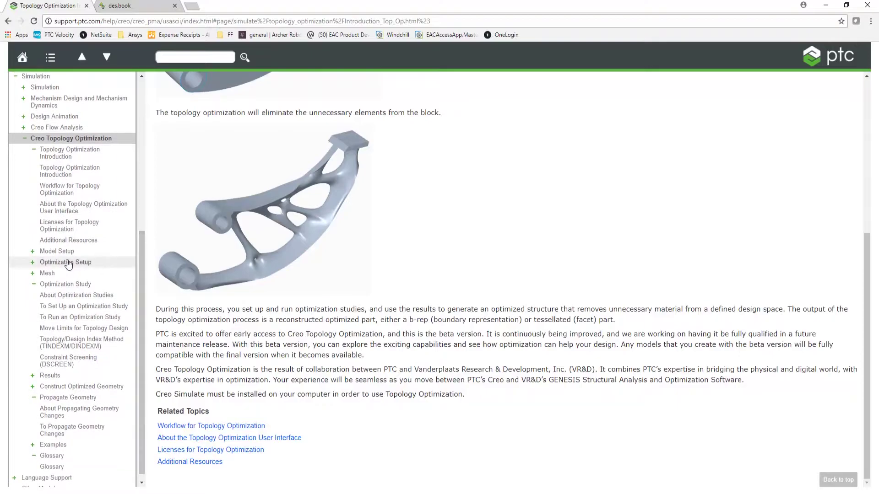
{"action": "scroll", "coordinate": [58, 292], "scroll_direction": "up", "scroll_amount": 2}
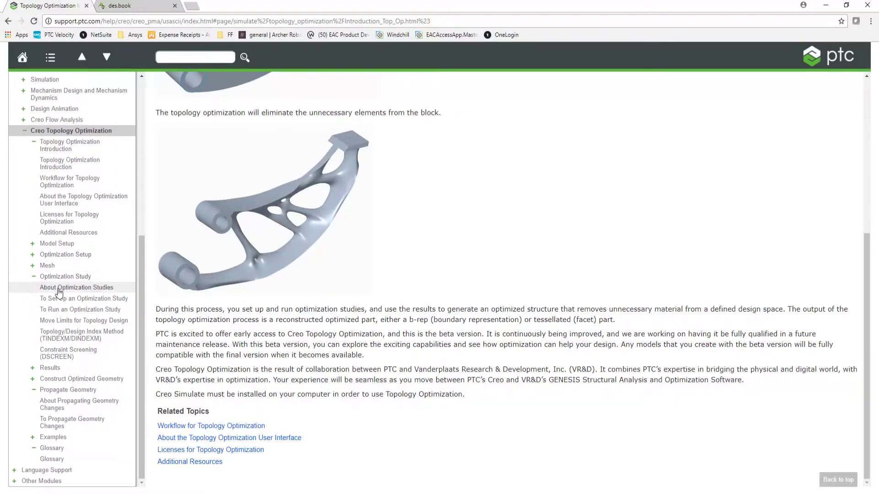
{"action": "left_click", "coordinate": [75, 285]}
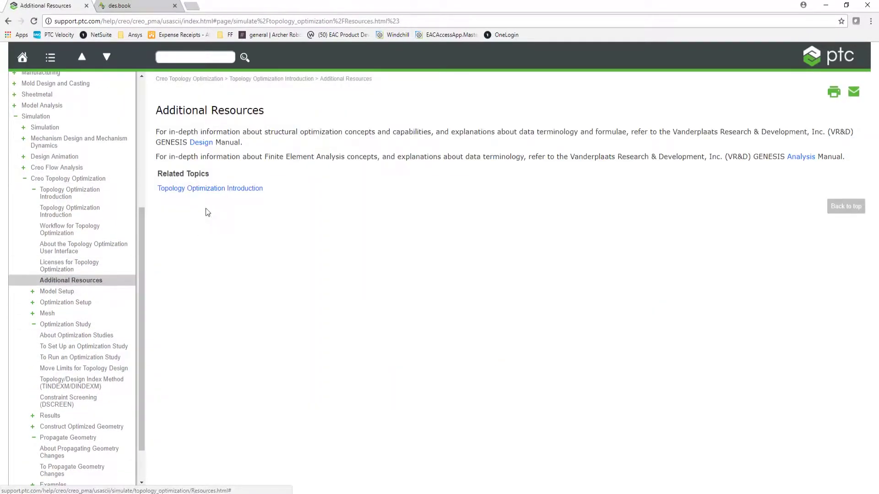
{"action": "left_click", "coordinate": [201, 142]}
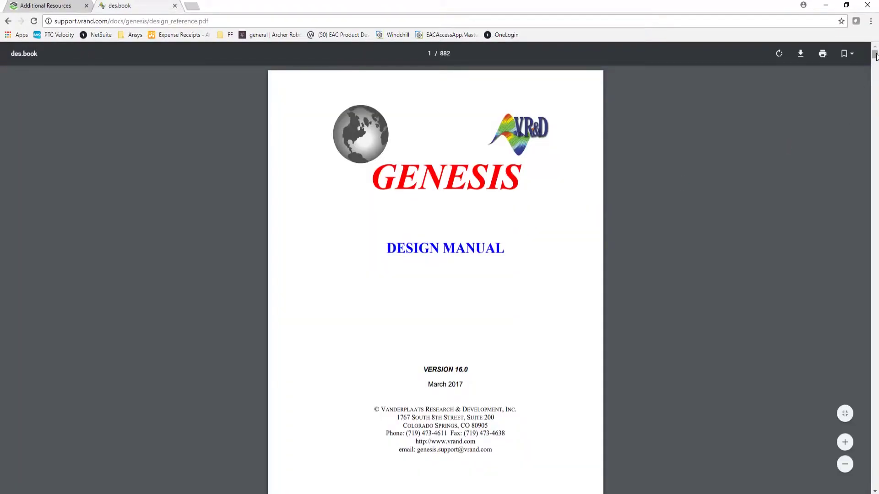
Step: Page the GENESIS manual to its topology optimization chapter, then minimize Chrome to reveal Creo
{"action": "left_click_drag", "start_coordinate": [874, 55], "coordinate": [873, 210]}
{"action": "scroll", "coordinate": [695, 190], "scroll_direction": "down", "scroll_amount": 20}
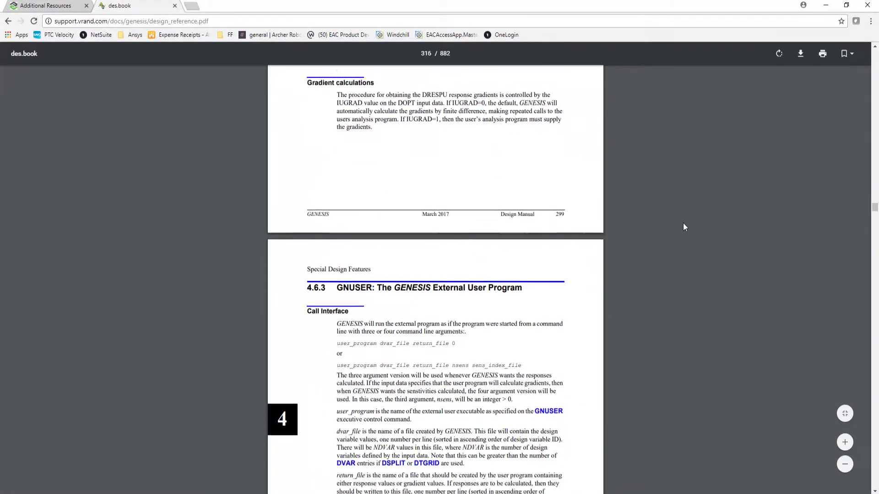
{"action": "scroll", "coordinate": [680, 227], "scroll_direction": "down", "scroll_amount": 20}
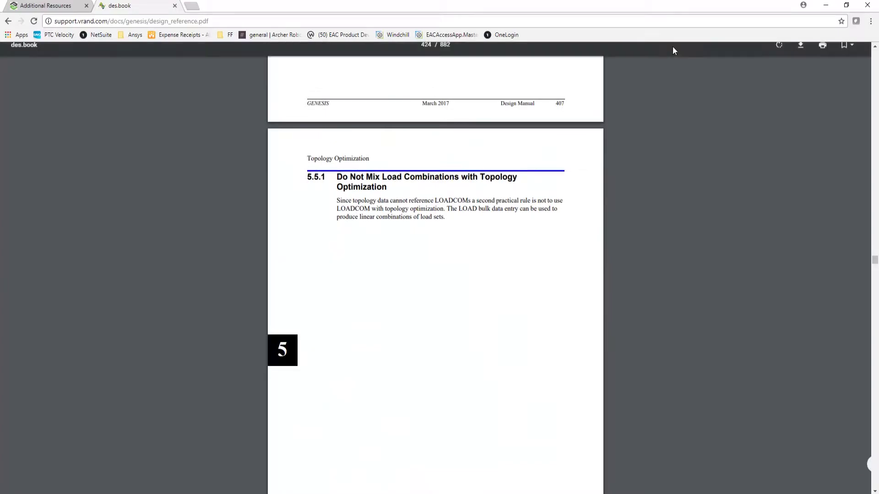
{"action": "left_click", "coordinate": [825, 5]}
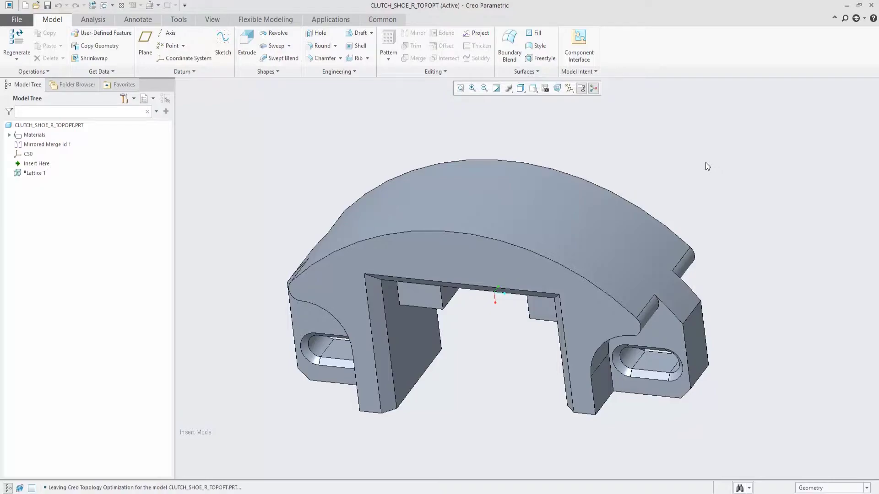
Step: Switch the active model window to CLUTCH_SHOE_R_TOPO_OPTIMIZED001.PRT and orbit to view its top
{"action": "mouse_move", "coordinate": [440, 141]}
{"action": "middle_mouse_down"}
{"action": "mouse_move", "coordinate": [447, 126]}
{"action": "mouse_move", "coordinate": [447, 134]}
{"action": "middle_mouse_up"}
{"action": "left_click", "coordinate": [112, 5]}
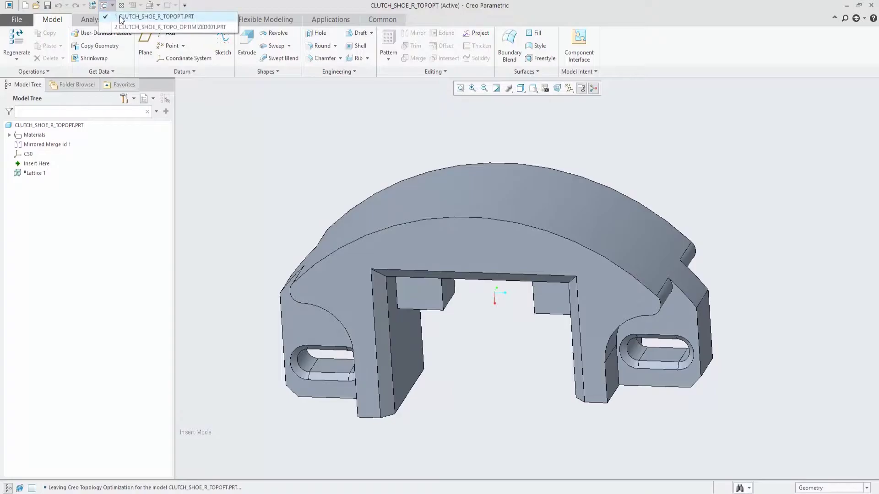
{"action": "left_click", "coordinate": [151, 25]}
{"action": "mouse_move", "coordinate": [452, 200]}
{"action": "middle_mouse_down"}
{"action": "mouse_move", "coordinate": [476, 257]}
{"action": "mouse_move", "coordinate": [492, 221]}
{"action": "middle_mouse_up"}
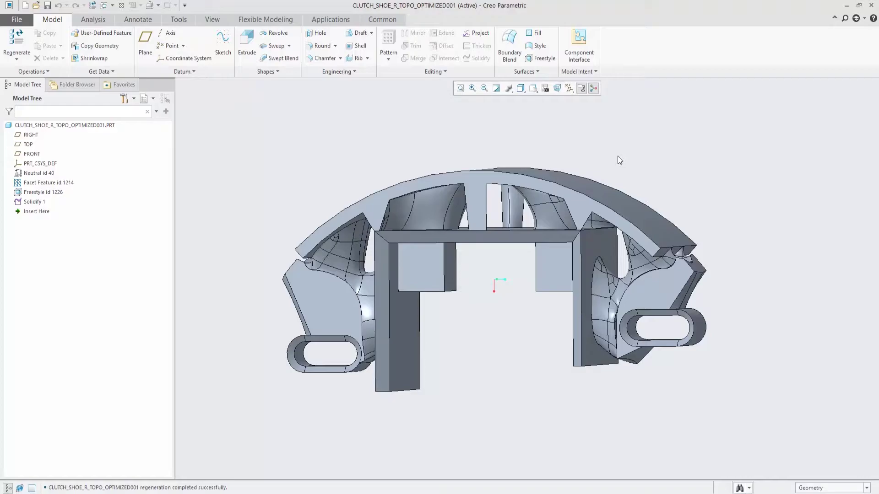
Step: Roll the model back to just after Facet Feature id 1214 and show its facet mesh
{"action": "middle_click_drag", "start_coordinate": [347, 154], "coordinate": [324, 147]}
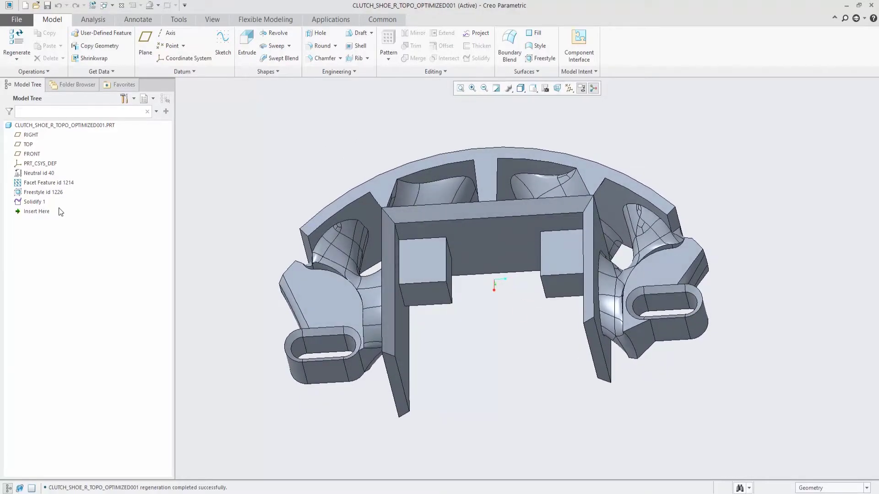
{"action": "left_click", "coordinate": [46, 213]}
{"action": "left_click_drag", "start_coordinate": [46, 213], "coordinate": [46, 188]}
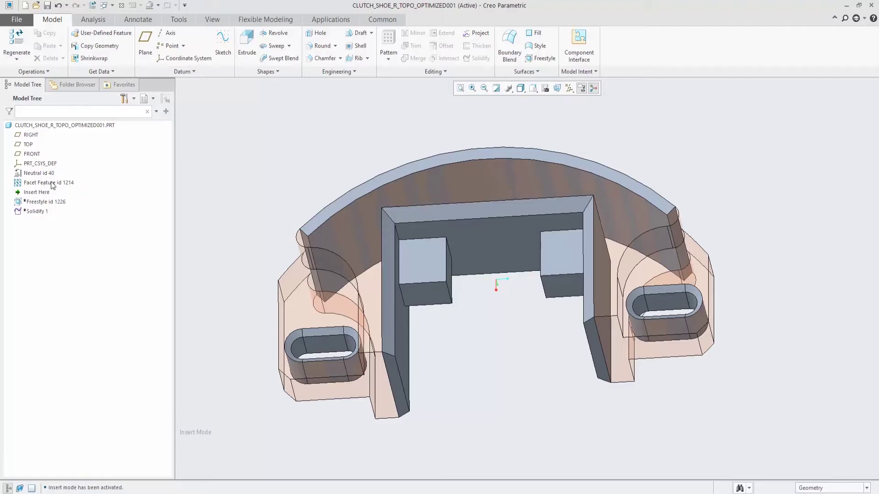
{"action": "left_click", "coordinate": [51, 182]}
{"action": "left_click", "coordinate": [67, 150]}
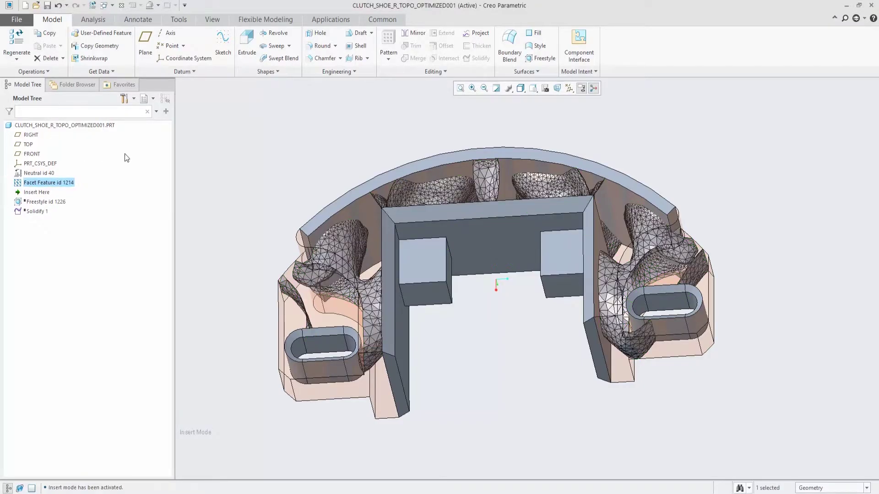
{"action": "middle_click_drag", "start_coordinate": [362, 201], "coordinate": [386, 179]}
Step: Move the insertion point back to the end, hide the facet mesh, and minimize the window
{"action": "left_click_drag", "start_coordinate": [36, 192], "coordinate": [39, 213]}
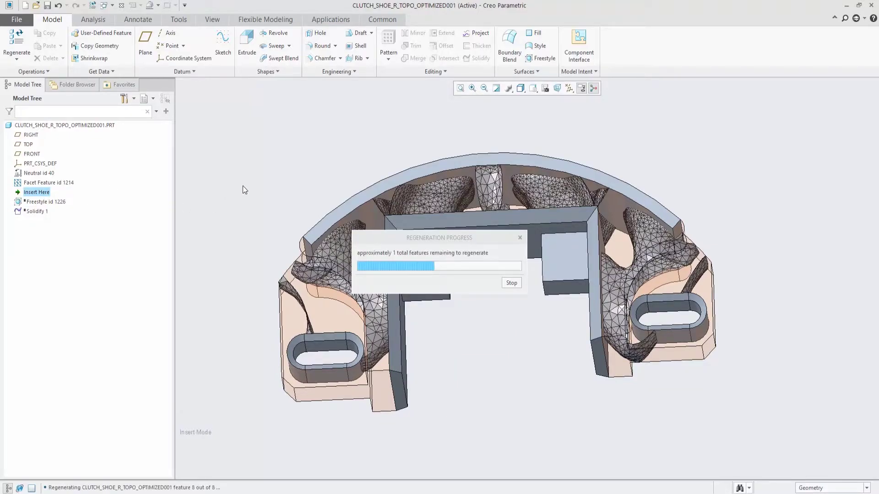
{"action": "left_click", "coordinate": [66, 184]}
{"action": "left_click", "coordinate": [82, 154]}
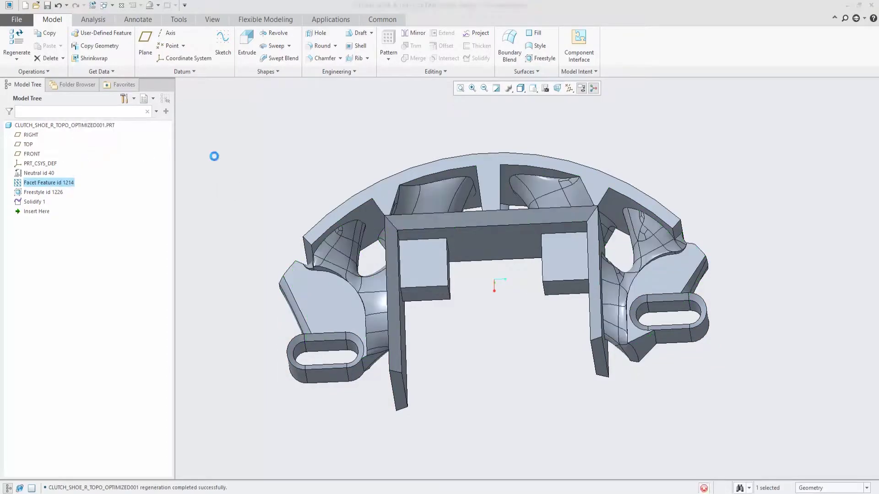
{"action": "mouse_move", "coordinate": [424, 208]}
{"action": "middle_mouse_down"}
{"action": "mouse_move", "coordinate": [409, 224]}
{"action": "mouse_move", "coordinate": [435, 213]}
{"action": "mouse_move", "coordinate": [417, 209]}
{"action": "middle_mouse_up"}
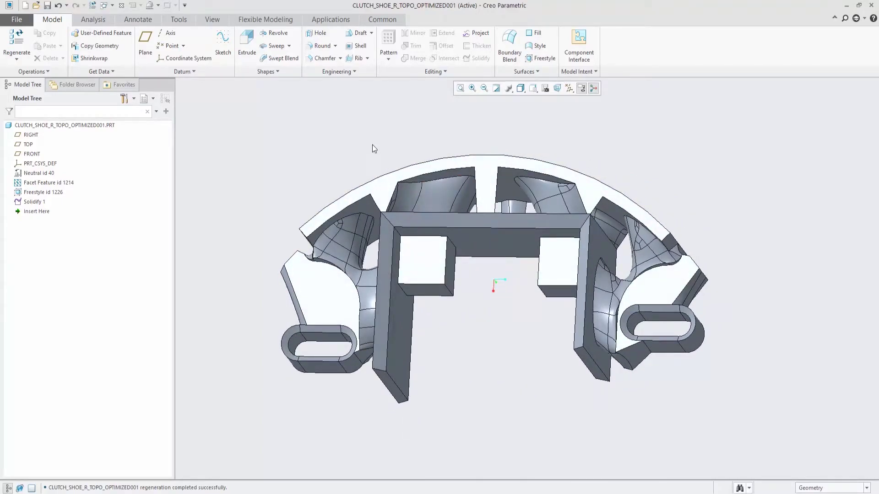
{"action": "left_click", "coordinate": [846, 6]}
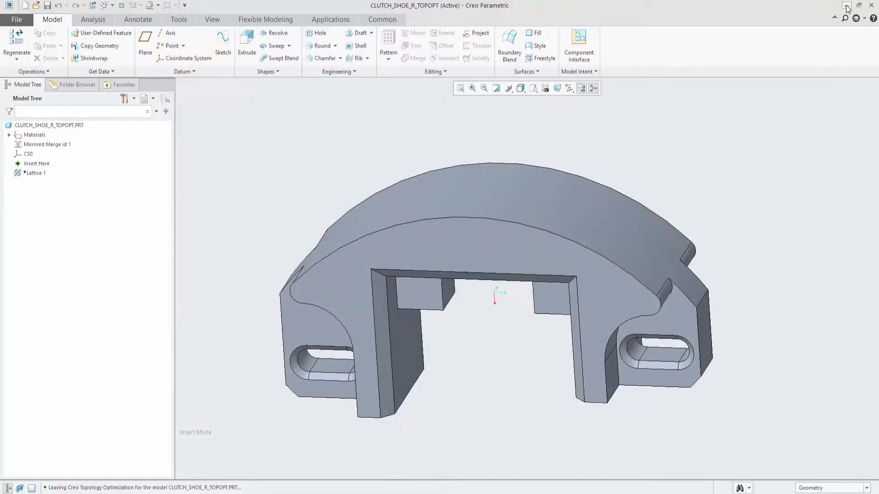
Step: Restart Topology Optimization (Beta) on OPTO_BEFORE and mesh it (655351 elements, 118917 nodes)
{"action": "left_click", "coordinate": [846, 8]}
{"action": "scroll", "coordinate": [657, 180], "scroll_direction": "up", "scroll_amount": 2}
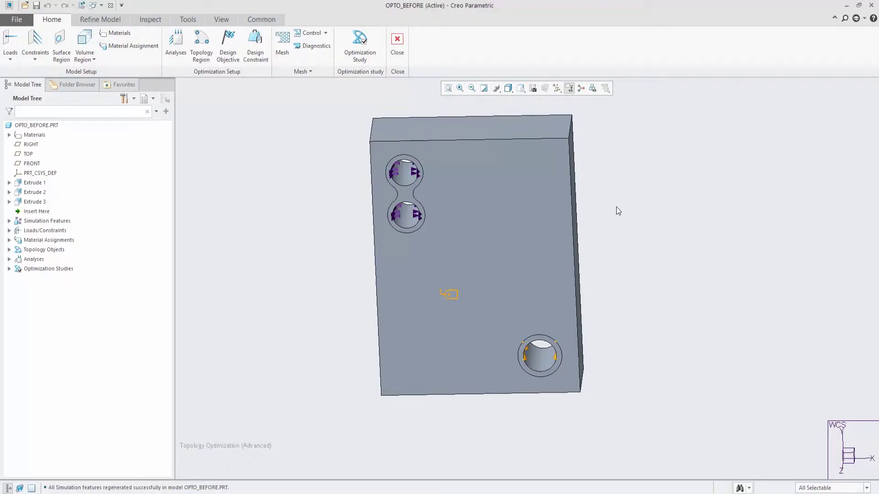
{"action": "left_click", "coordinate": [397, 40]}
{"action": "left_click", "coordinate": [342, 23]}
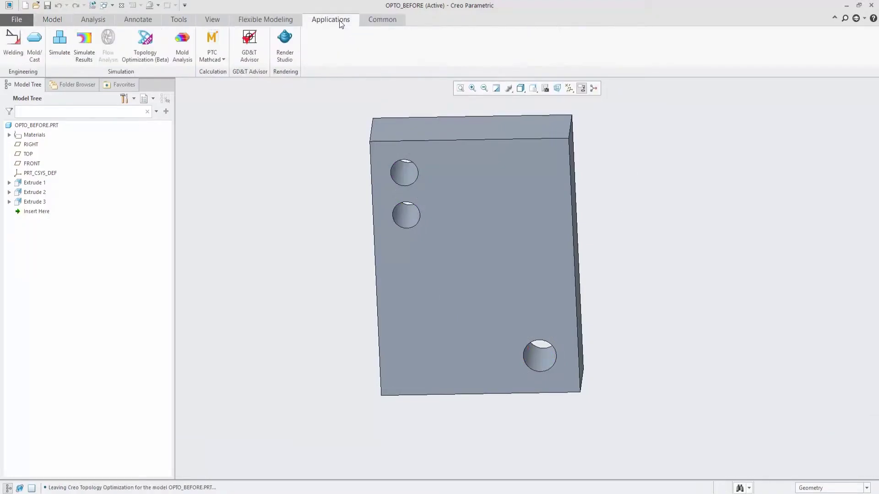
{"action": "left_click", "coordinate": [145, 42]}
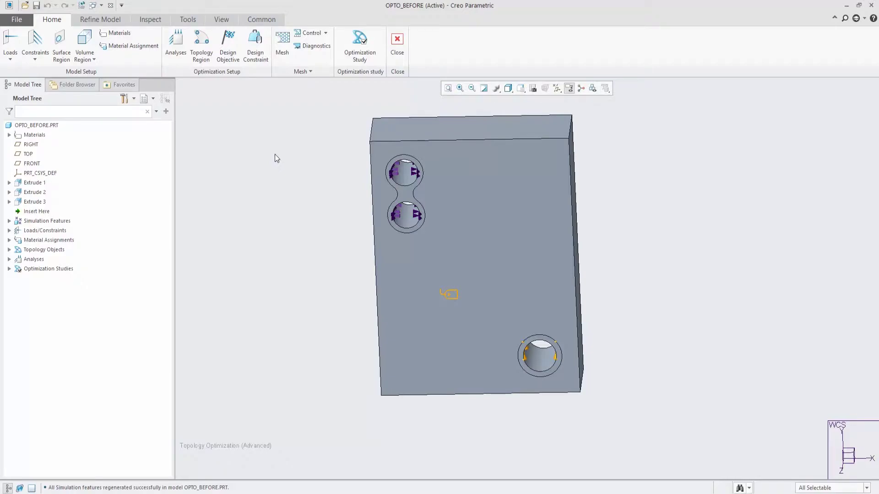
{"action": "left_click", "coordinate": [282, 42]}
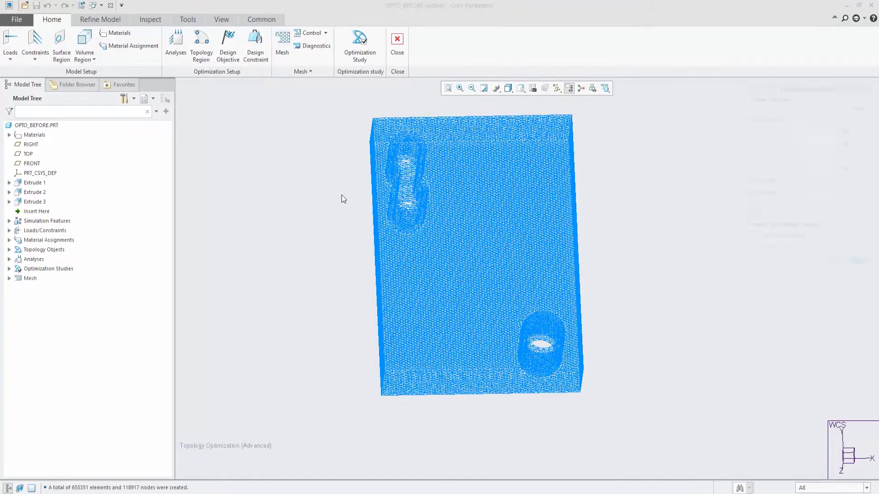
Step: Close Element Quality Checks and erase the OPTO_BEFORE mesh via the Model Tree's Mesh group
{"action": "middle_click_drag", "start_coordinate": [608, 226], "coordinate": [618, 222]}
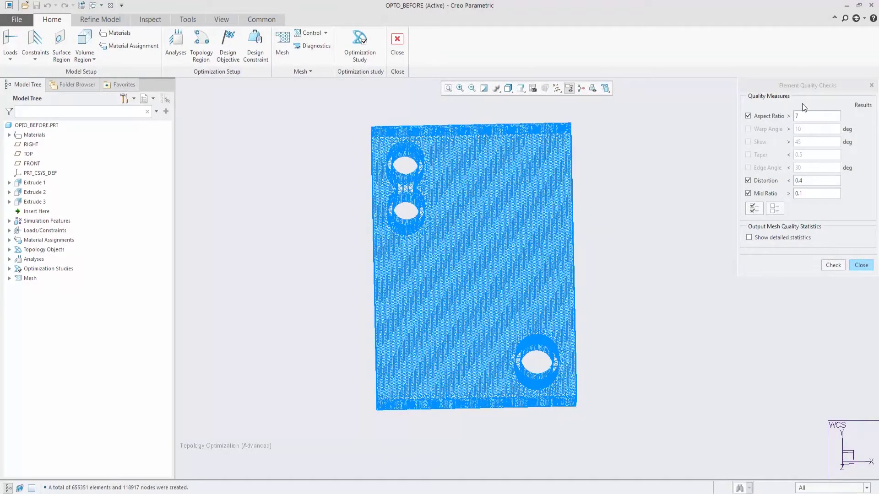
{"action": "left_click", "coordinate": [859, 266]}
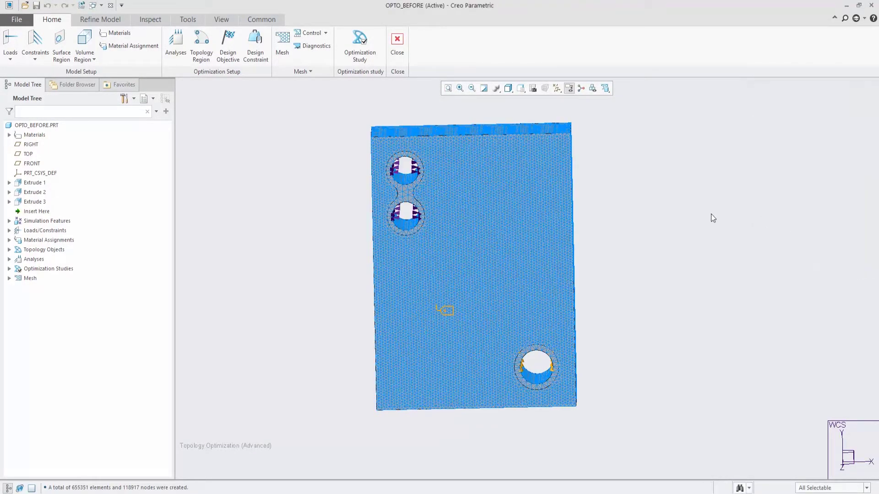
{"action": "middle_click_drag", "start_coordinate": [459, 211], "coordinate": [473, 215]}
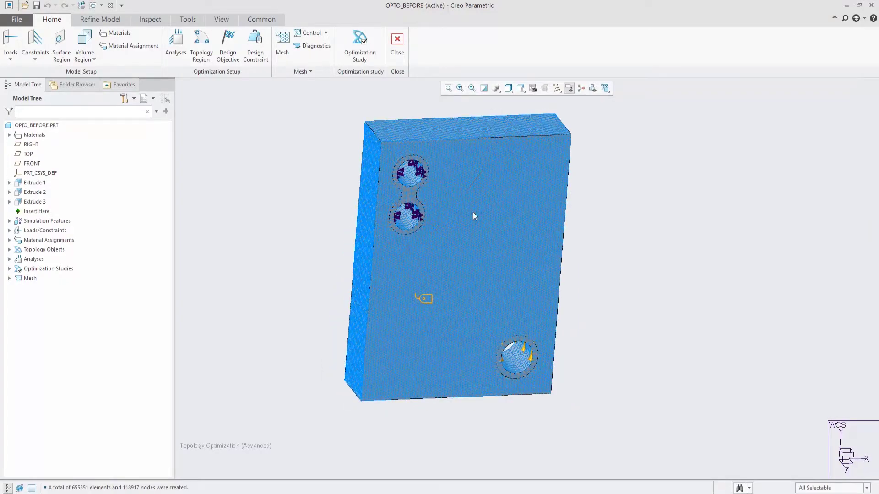
{"action": "left_click", "coordinate": [9, 278]}
{"action": "left_click", "coordinate": [41, 286]}
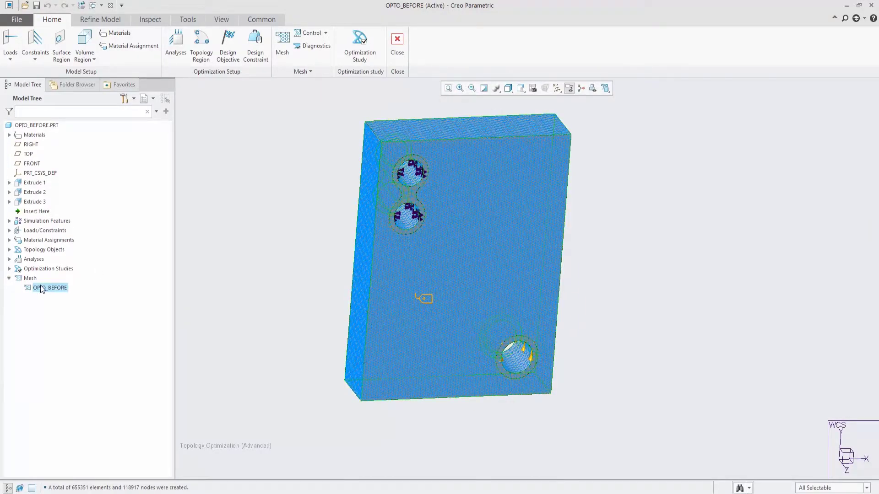
{"action": "left_click", "coordinate": [28, 278]}
{"action": "right_click", "coordinate": [28, 278]}
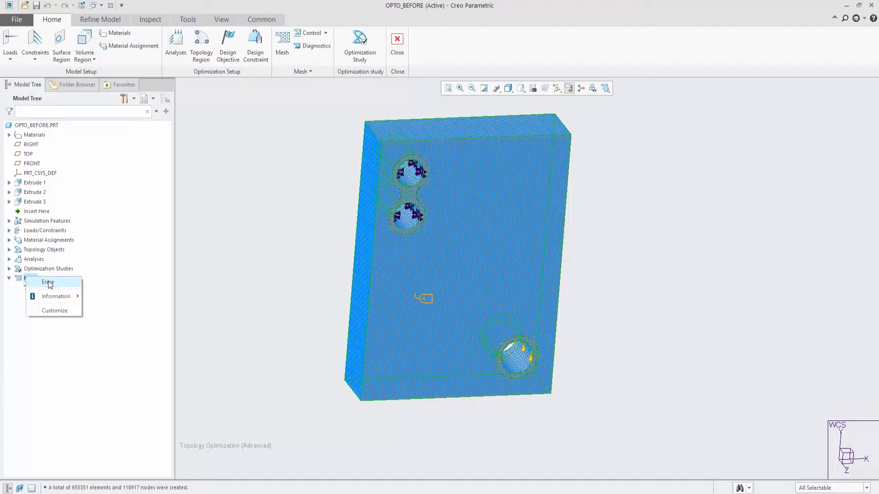
{"action": "left_click", "coordinate": [48, 283]}
{"action": "left_click", "coordinate": [475, 270]}
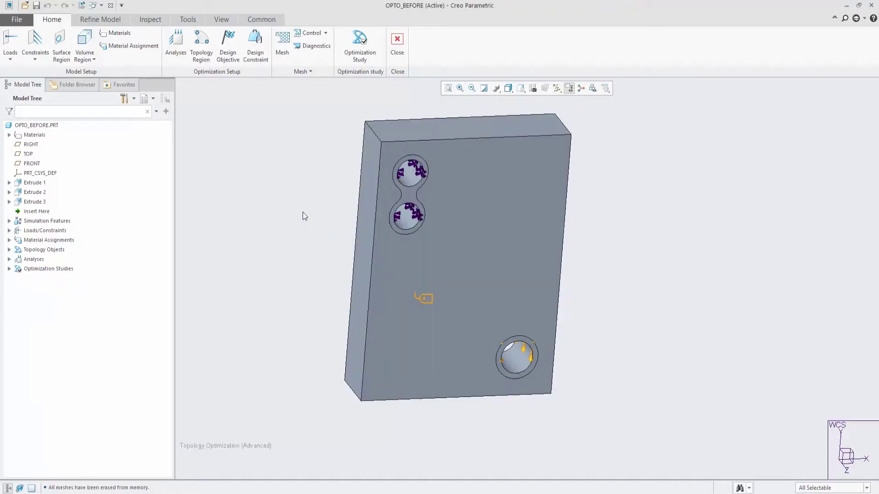
{"action": "middle_click_drag", "start_coordinate": [303, 212], "coordinate": [297, 213]}
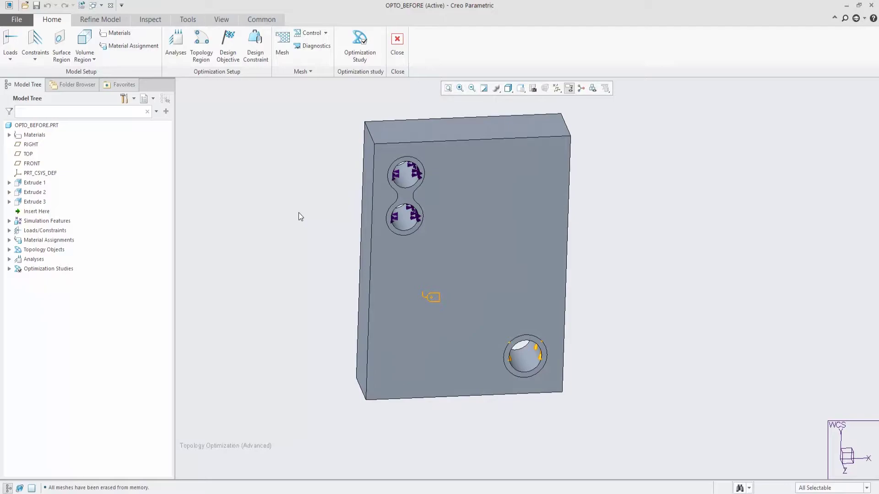
Step: Edit Volume Region 1's internal sketch and accept it unchanged
{"action": "left_click", "coordinate": [10, 221]}
{"action": "left_click", "coordinate": [18, 230]}
{"action": "left_click", "coordinate": [51, 231]}
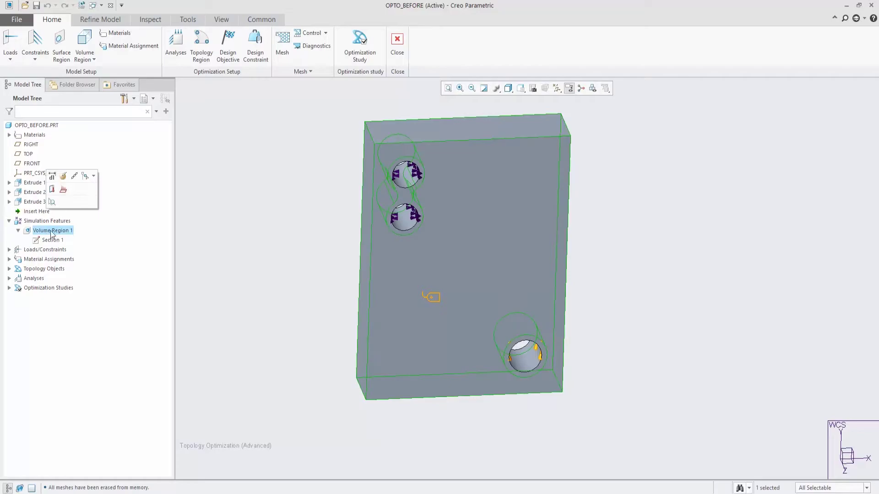
{"action": "left_click", "coordinate": [63, 176]}
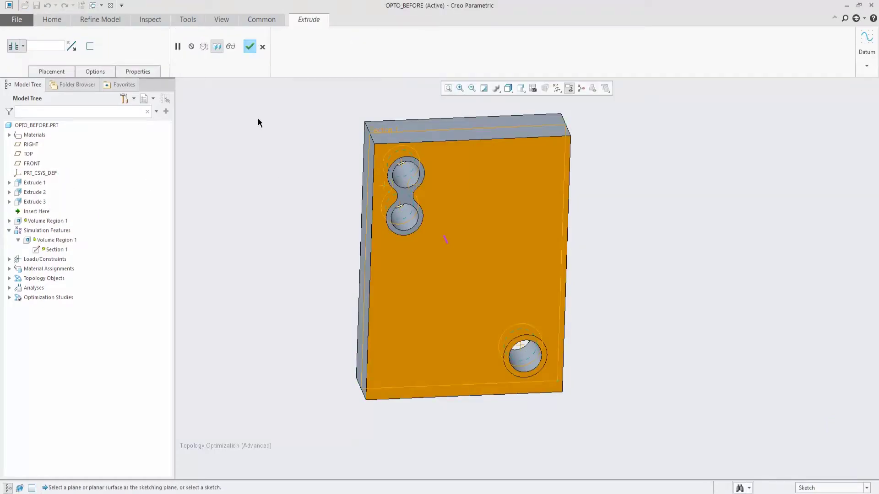
{"action": "right_click", "coordinate": [261, 165]}
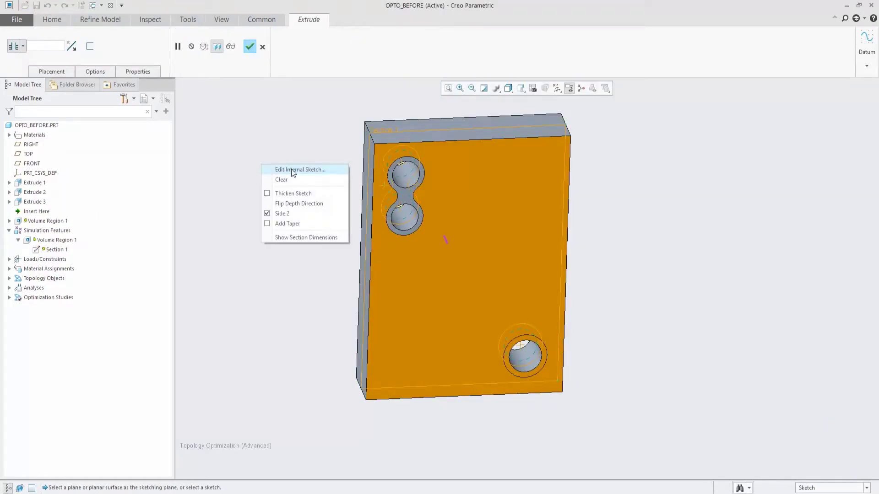
{"action": "left_click", "coordinate": [294, 170]}
{"action": "middle_click_drag", "start_coordinate": [662, 244], "coordinate": [661, 226]}
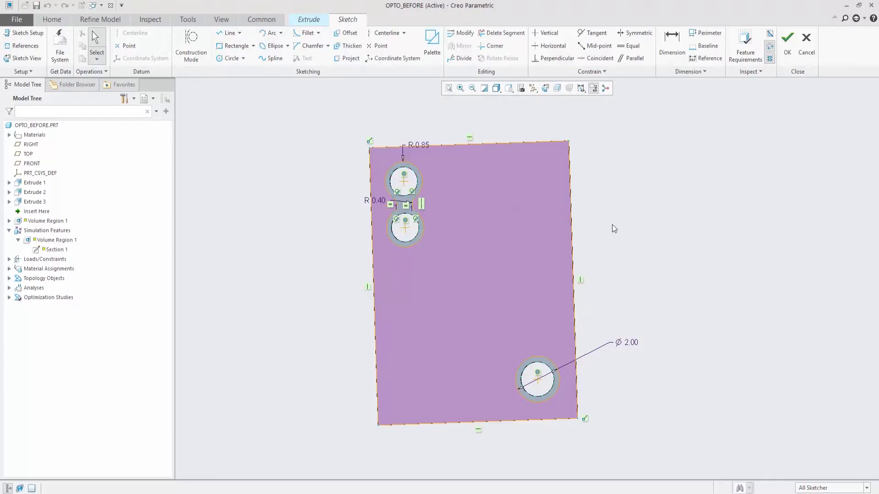
{"action": "left_click", "coordinate": [787, 43]}
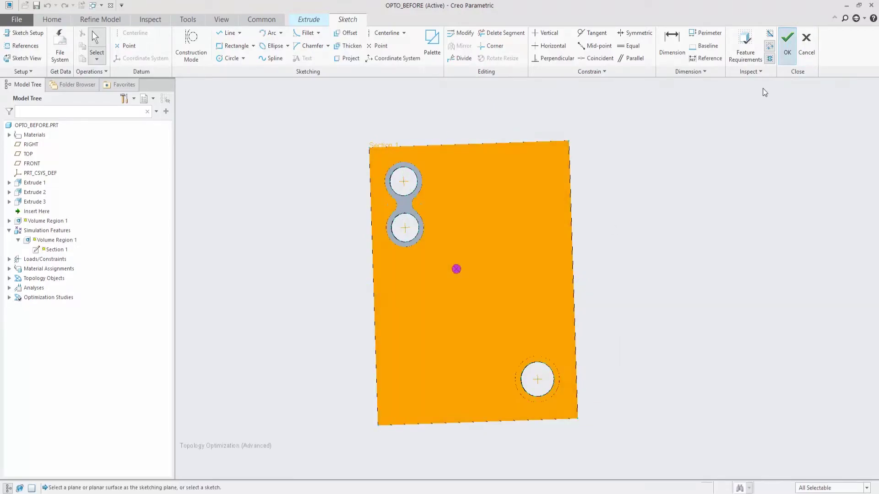
Step: Finish redefining Volume Region 1 and expand Topology Objects in the tree
{"action": "left_click", "coordinate": [250, 46]}
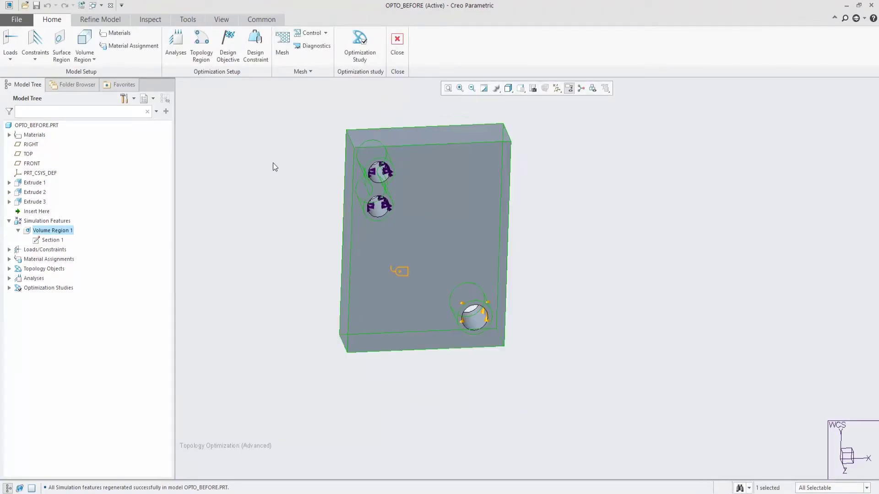
{"action": "left_click", "coordinate": [276, 162]}
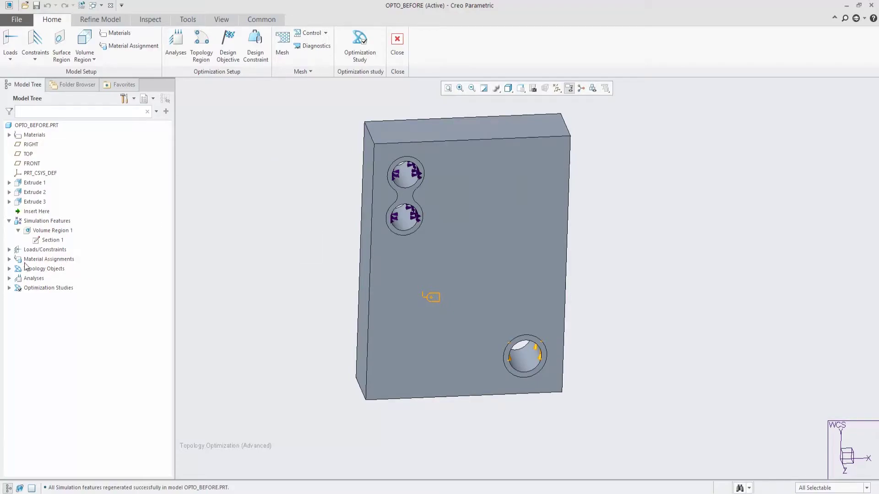
{"action": "left_click", "coordinate": [9, 269]}
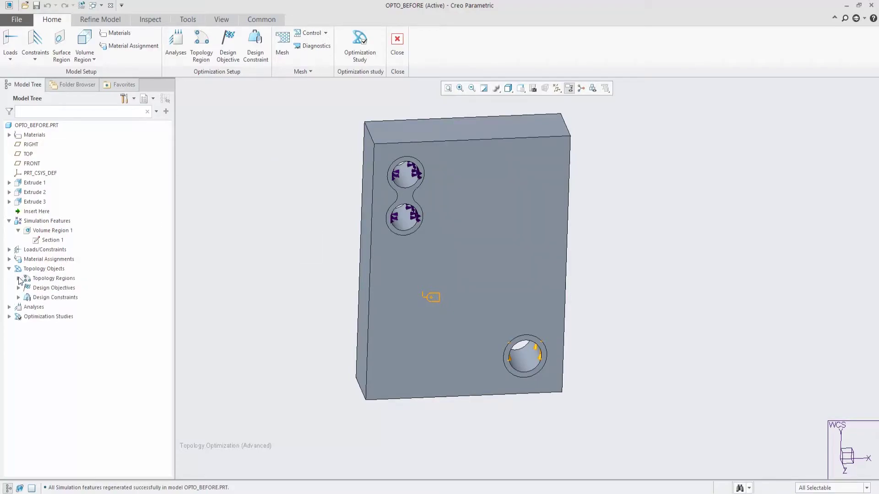
Step: Expand Topology Regions, Design Objectives and Design Constraints in the Model Tree
{"action": "left_click", "coordinate": [19, 279]}
{"action": "left_click", "coordinate": [18, 297]}
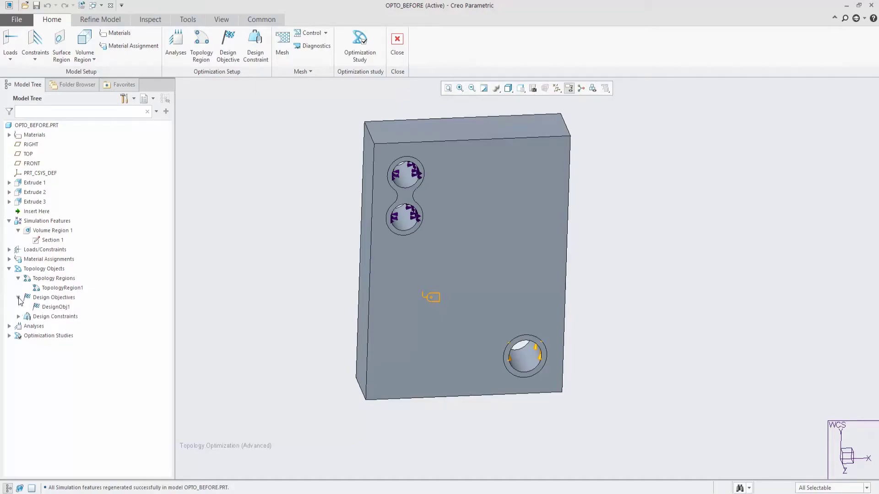
{"action": "left_click", "coordinate": [18, 316]}
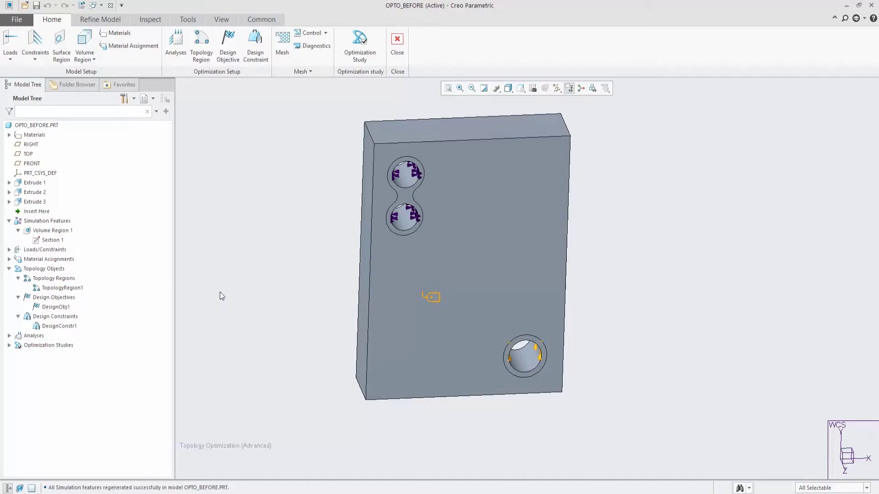
Step: Review TopologyRegion1's definition, keeping fabrication constraint None, and cancel without changes
{"action": "left_click", "coordinate": [78, 289]}
{"action": "left_click", "coordinate": [81, 237]}
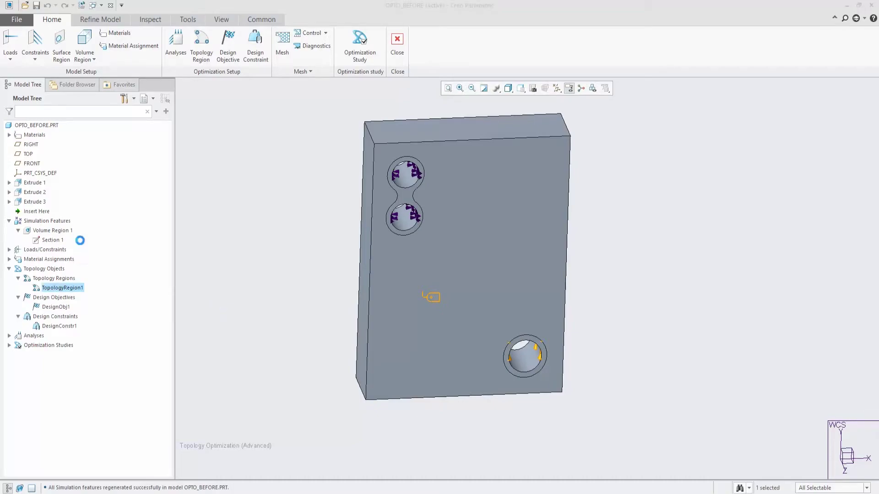
{"action": "left_click_drag", "start_coordinate": [792, 87], "coordinate": [724, 69]}
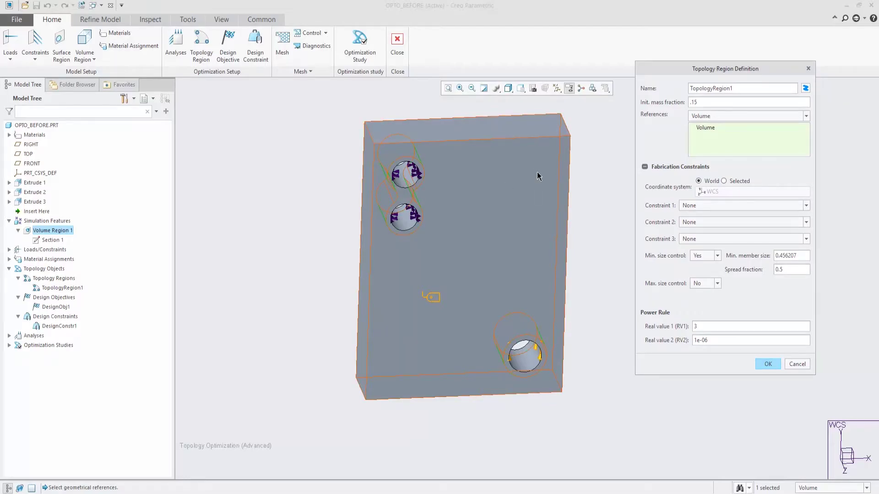
{"action": "left_click", "coordinate": [735, 205]}
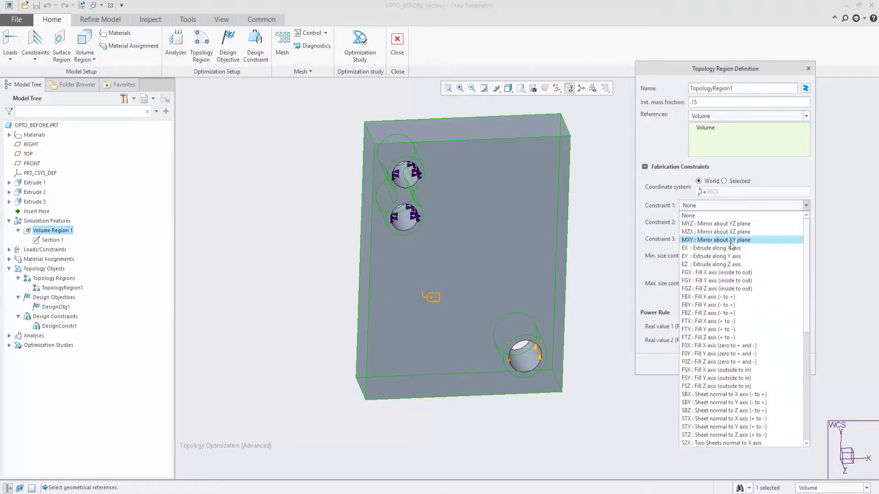
{"action": "scroll", "coordinate": [734, 265], "scroll_direction": "down", "scroll_amount": 4}
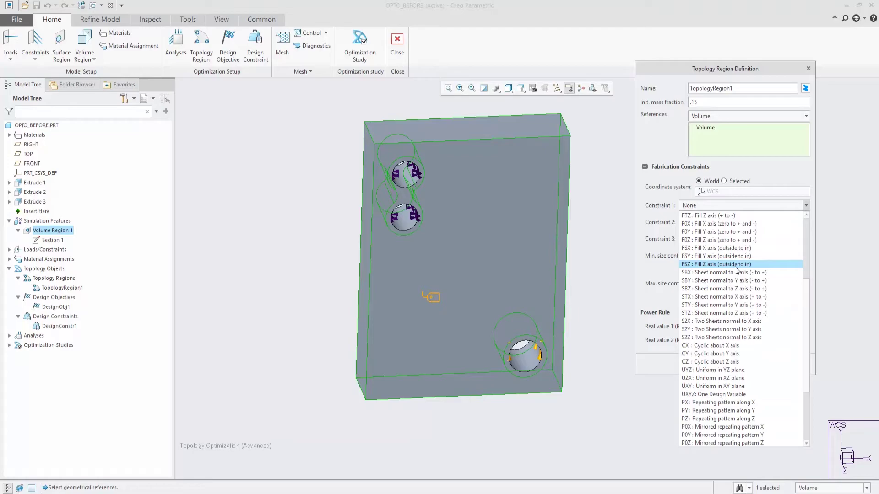
{"action": "scroll", "coordinate": [734, 266], "scroll_direction": "down", "scroll_amount": 5}
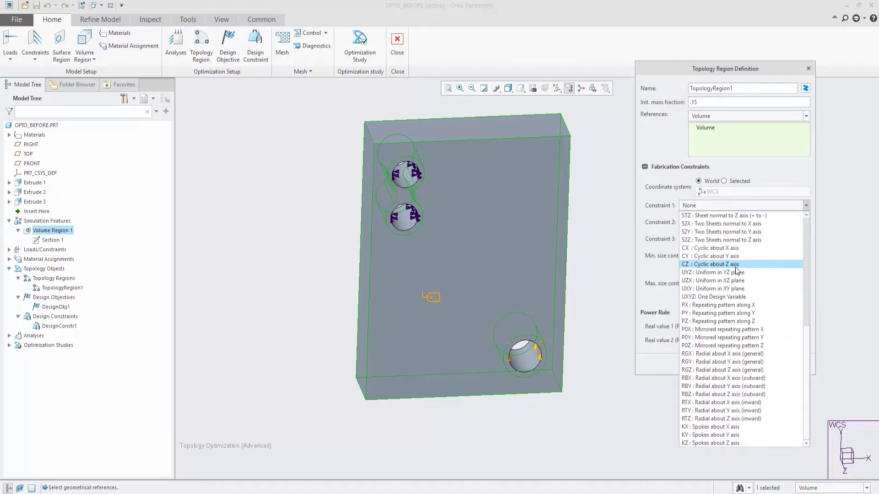
{"action": "scroll", "coordinate": [735, 267], "scroll_direction": "up", "scroll_amount": 9}
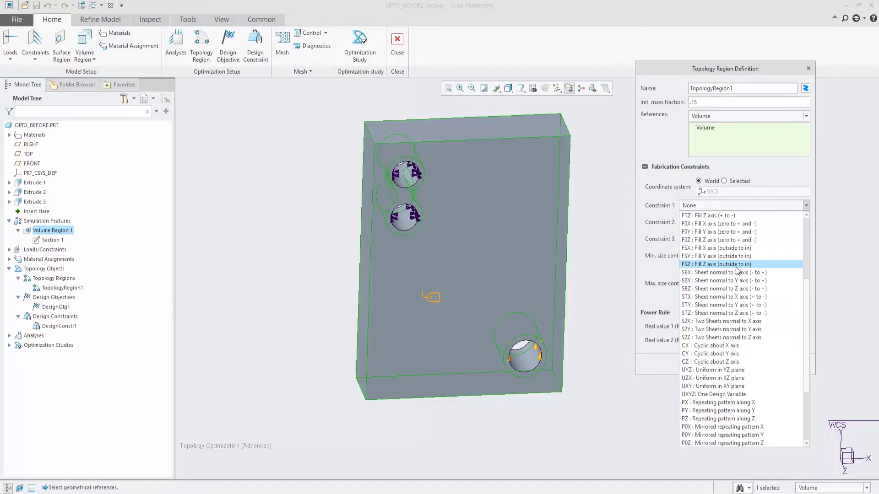
{"action": "left_click", "coordinate": [765, 172]}
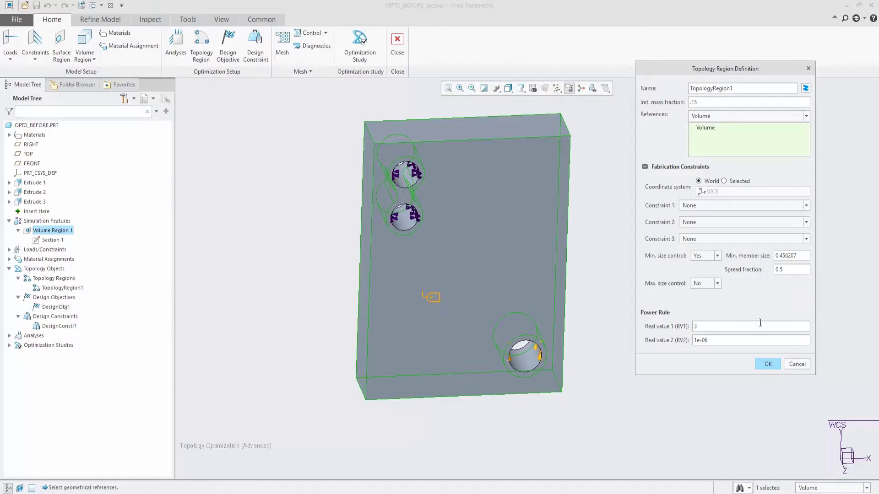
{"action": "left_click", "coordinate": [796, 363]}
{"action": "left_click", "coordinate": [62, 308]}
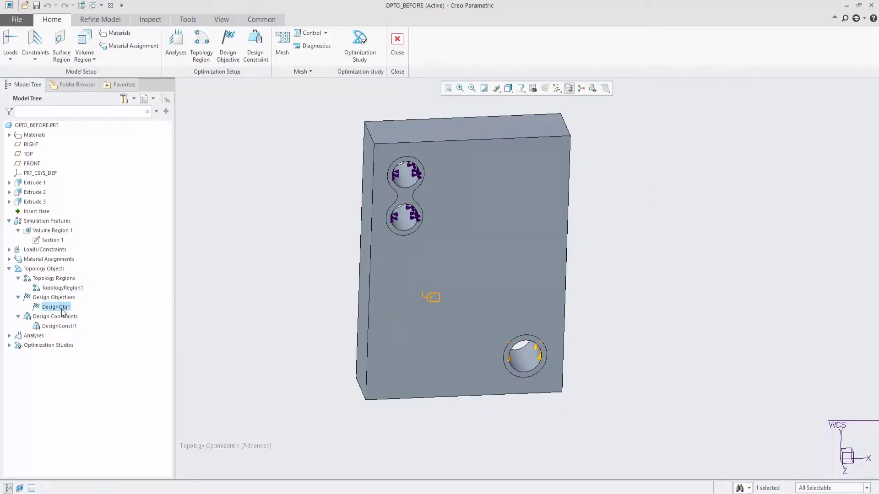
{"action": "left_click", "coordinate": [71, 273]}
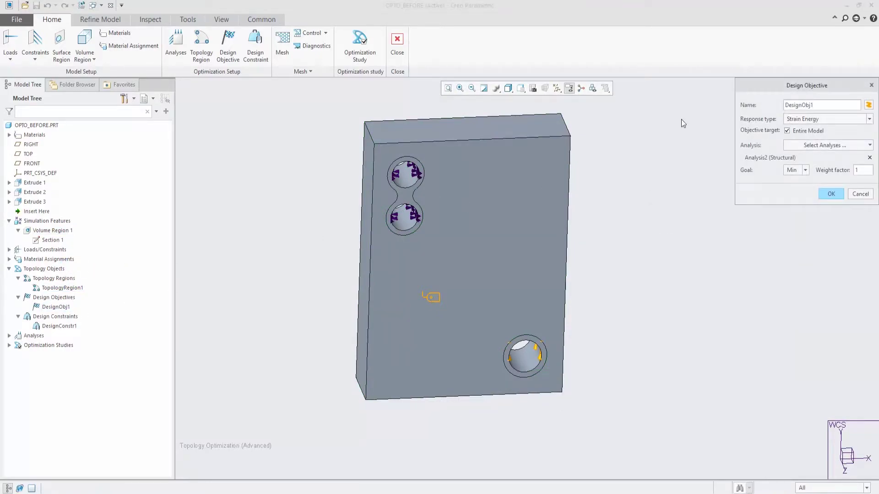
{"action": "left_click_drag", "start_coordinate": [798, 88], "coordinate": [712, 99]}
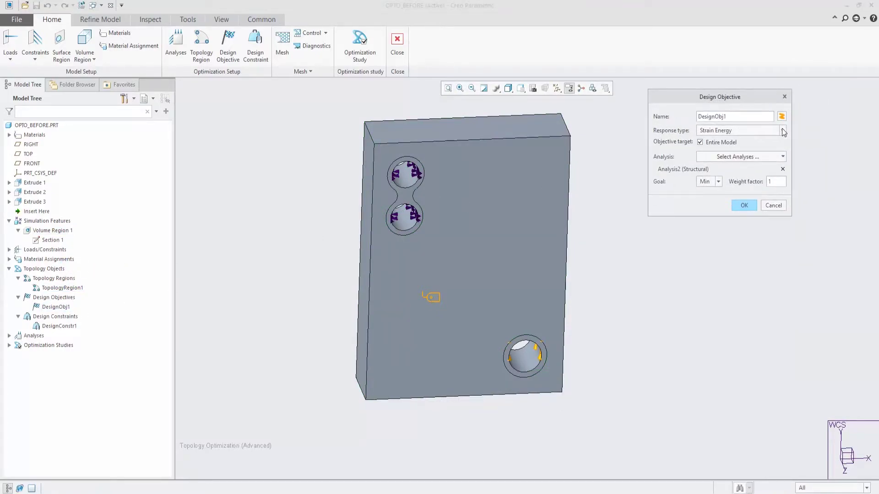
{"action": "left_click", "coordinate": [781, 130]}
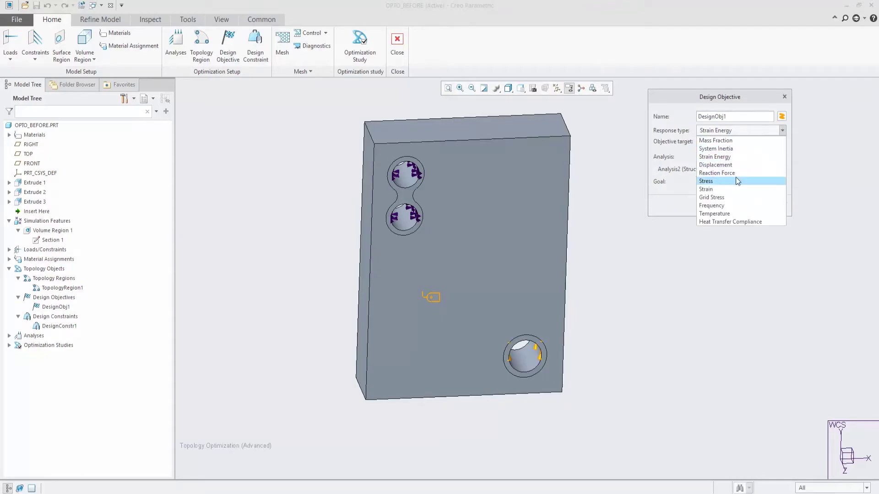
{"action": "left_click", "coordinate": [748, 129]}
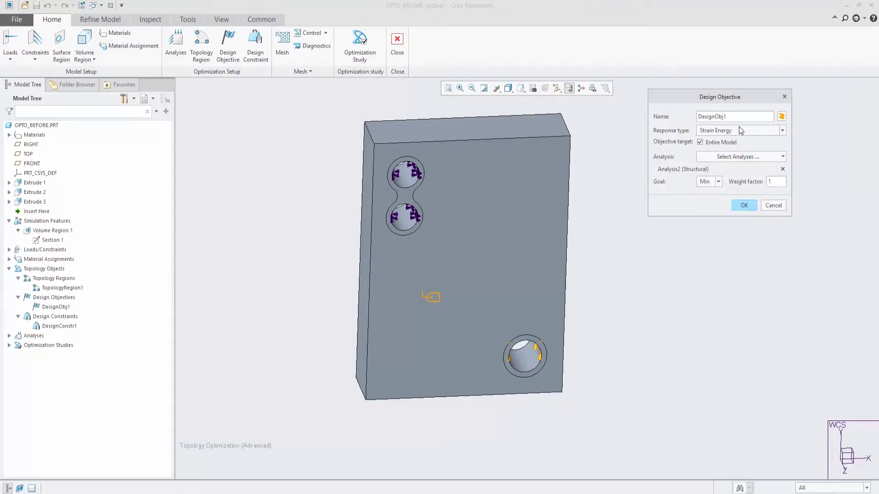
{"action": "left_click", "coordinate": [745, 205]}
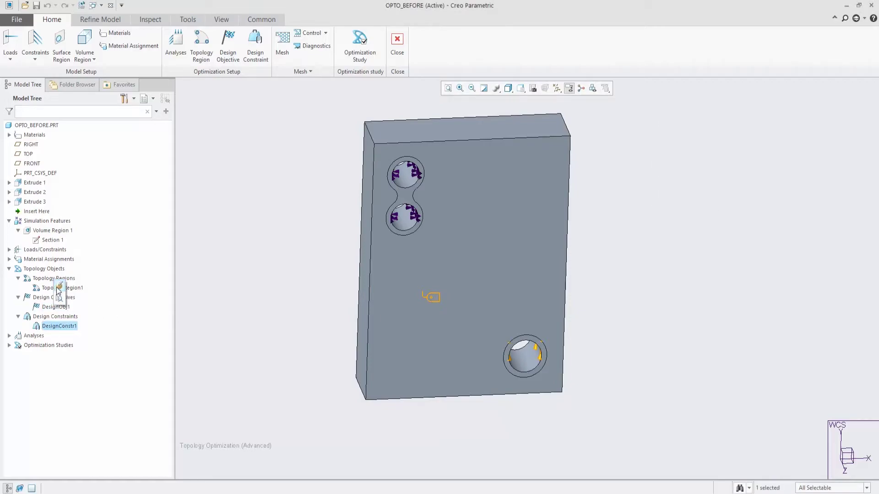
{"action": "double_click", "coordinate": [59, 325]}
{"action": "left_click_drag", "start_coordinate": [816, 86], "coordinate": [686, 105]}
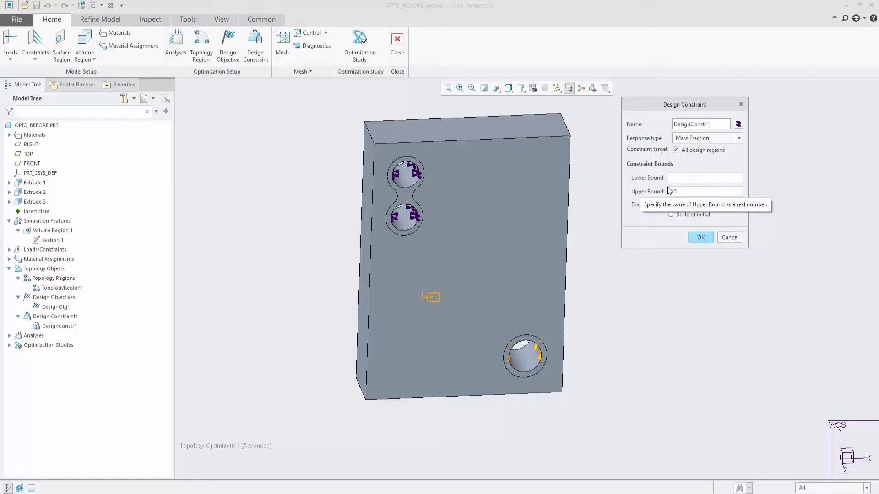
{"action": "left_click", "coordinate": [732, 235]}
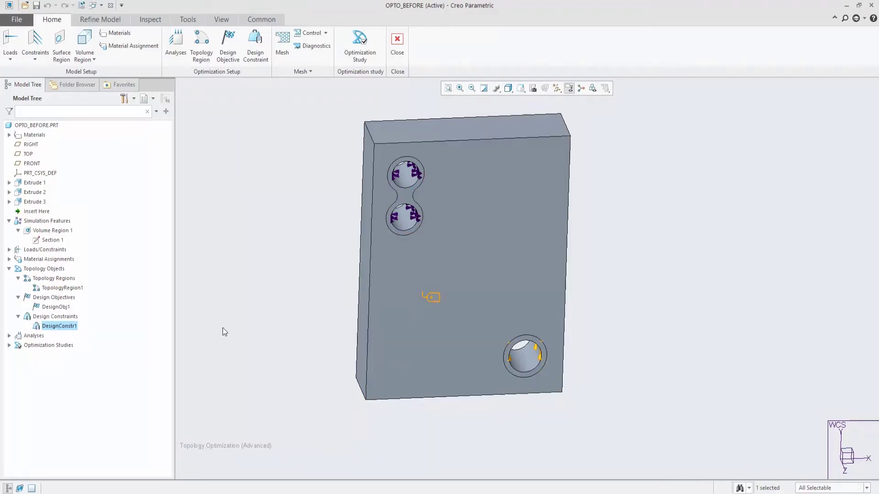
{"action": "left_click", "coordinate": [9, 346]}
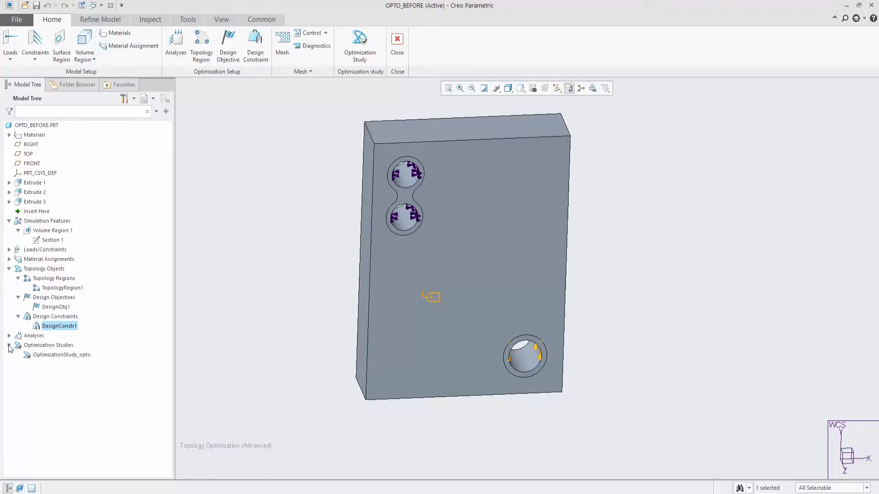
Step: Propagate the study geometry into OPTO_BEFORE_OPTIMIZED001 and roll it back to after Facet Feature id 390
{"action": "right_click", "coordinate": [46, 355]}
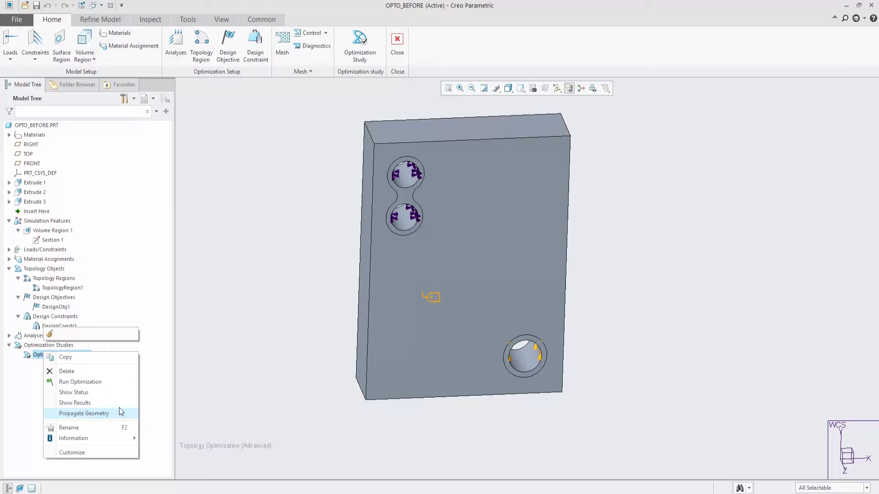
{"action": "left_click", "coordinate": [306, 113]}
{"action": "left_click", "coordinate": [397, 41]}
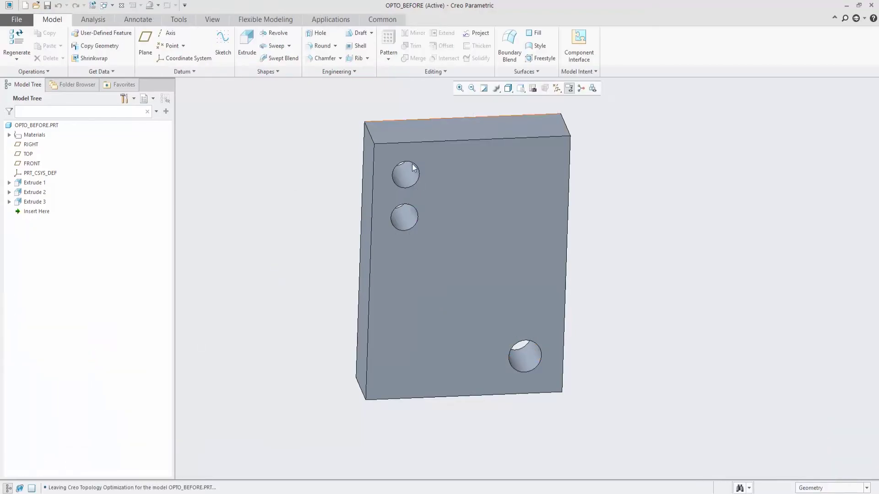
{"action": "left_click", "coordinate": [105, 5]}
{"action": "left_click", "coordinate": [119, 27]}
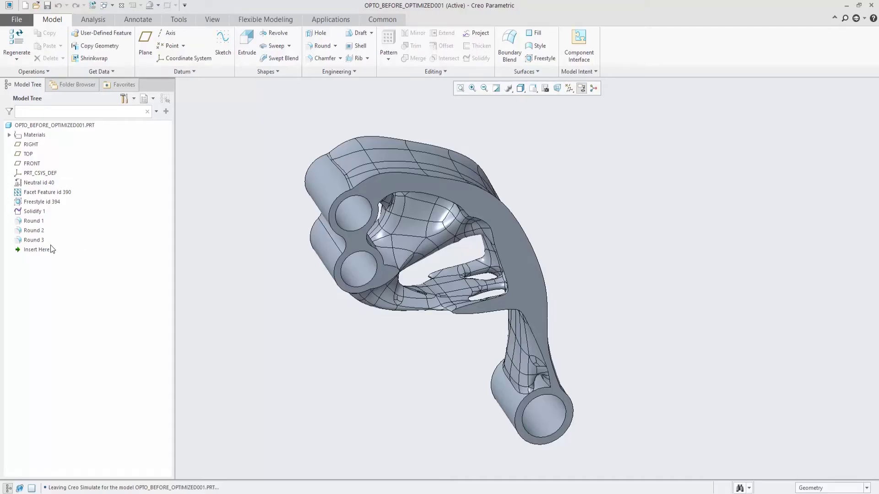
{"action": "left_click_drag", "start_coordinate": [43, 225], "coordinate": [43, 197]}
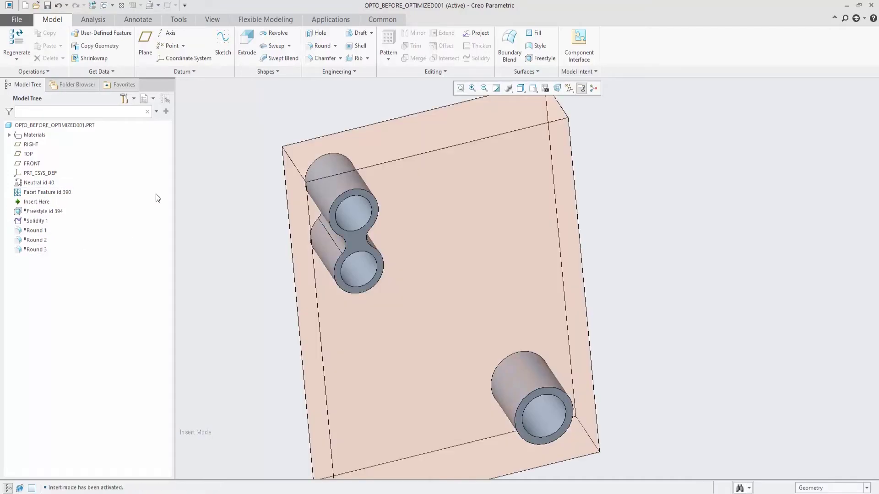
Step: Inspect the Facet Feature id 390 mesh, then roll the model forward through Freestyle id 394
{"action": "left_click", "coordinate": [58, 193]}
{"action": "left_click", "coordinate": [185, 174]}
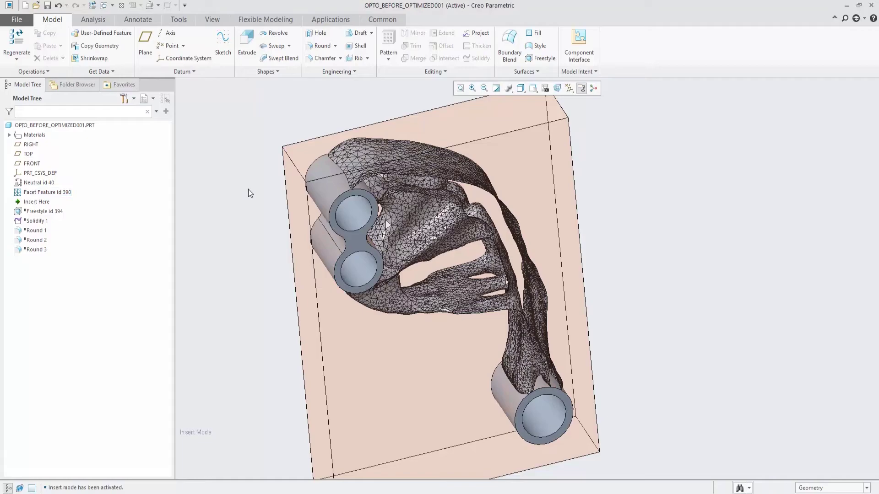
{"action": "middle_click_drag", "start_coordinate": [269, 197], "coordinate": [239, 226]}
{"action": "scroll", "coordinate": [381, 277], "scroll_direction": "down", "scroll_amount": 2}
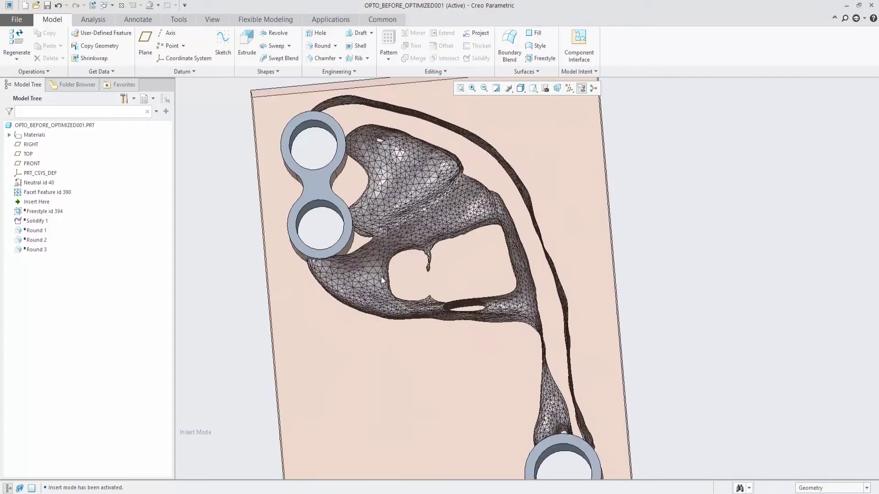
{"action": "scroll", "coordinate": [381, 276], "scroll_direction": "down", "scroll_amount": 3}
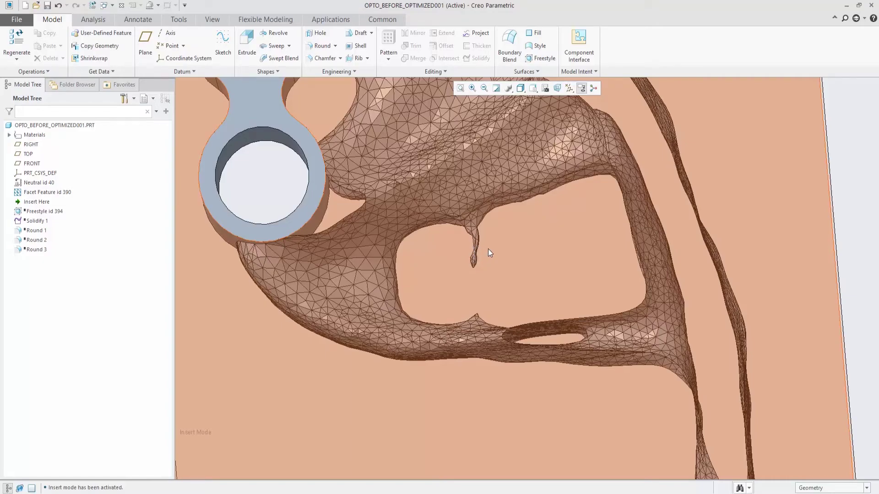
{"action": "scroll", "coordinate": [488, 249], "scroll_direction": "up", "scroll_amount": 1}
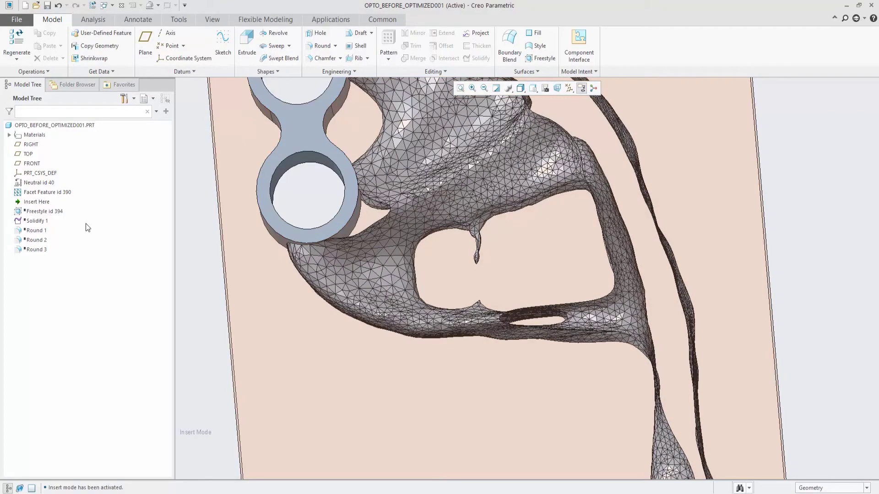
{"action": "left_click_drag", "start_coordinate": [37, 202], "coordinate": [39, 211]}
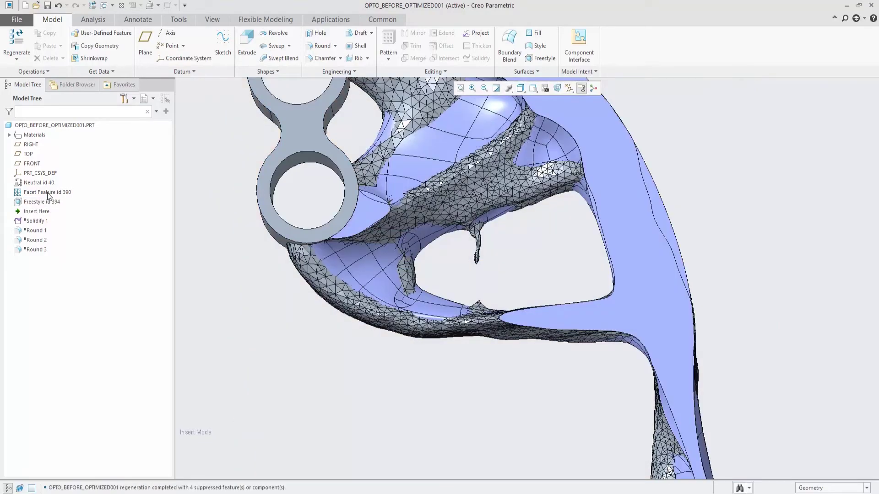
{"action": "left_click", "coordinate": [48, 192]}
Step: Hide Facet Feature id 390 and inspect the freestyle surfaces from several orientations
{"action": "left_click", "coordinate": [65, 158]}
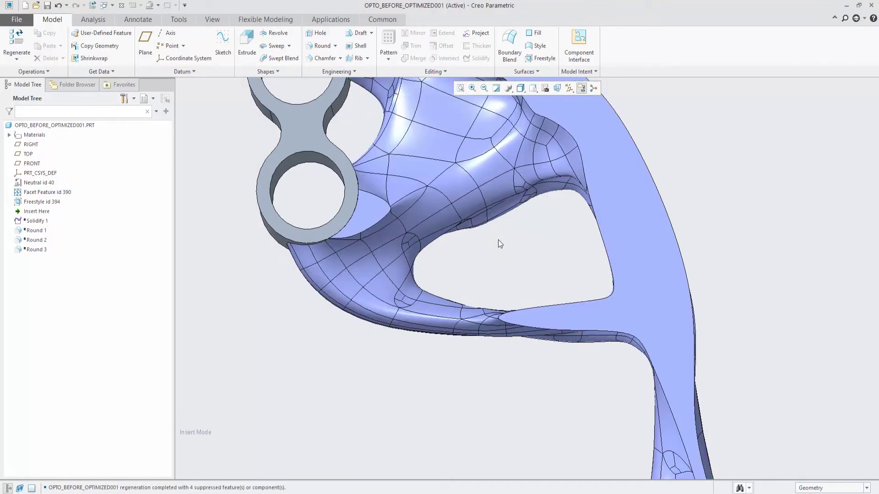
{"action": "middle_click_drag", "start_coordinate": [498, 239], "coordinate": [443, 202]}
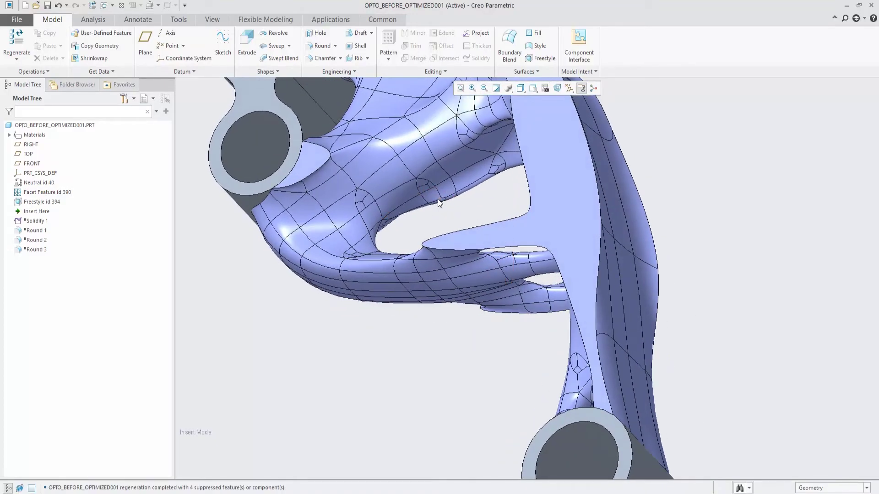
{"action": "scroll", "coordinate": [438, 200], "scroll_direction": "up", "scroll_amount": 3}
{"action": "mouse_move", "coordinate": [438, 200]}
{"action": "middle_mouse_down"}
{"action": "mouse_move", "coordinate": [461, 212]}
{"action": "mouse_move", "coordinate": [479, 244]}
{"action": "middle_mouse_up"}
{"action": "left_click", "coordinate": [542, 320]}
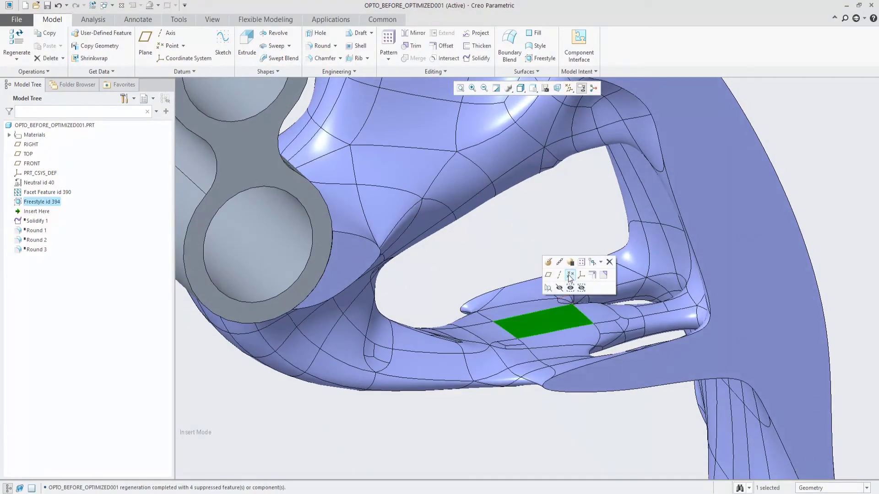
{"action": "left_click", "coordinate": [554, 225]}
{"action": "scroll", "coordinate": [563, 254], "scroll_direction": "down", "scroll_amount": 3}
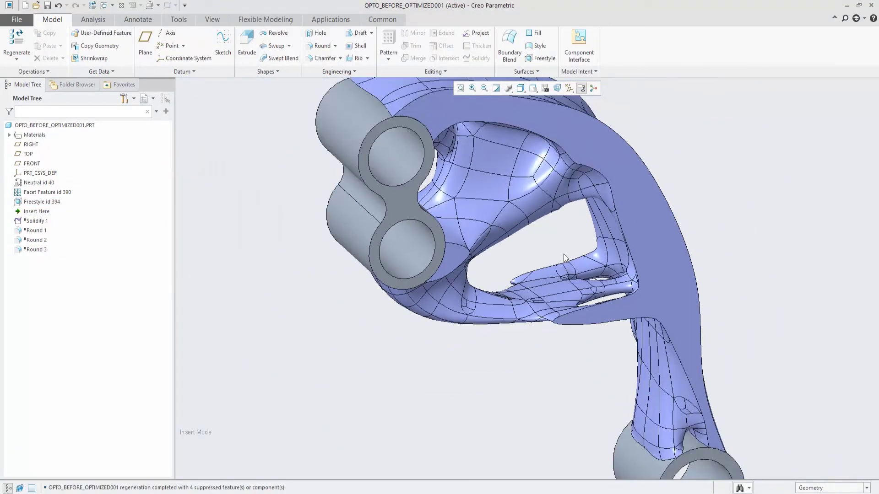
{"action": "mouse_move", "coordinate": [572, 270]}
{"action": "middle_mouse_down"}
{"action": "mouse_move", "coordinate": [565, 259]}
{"action": "mouse_move", "coordinate": [597, 294]}
{"action": "middle_mouse_up"}
{"action": "scroll", "coordinate": [597, 295], "scroll_direction": "up", "scroll_amount": 4}
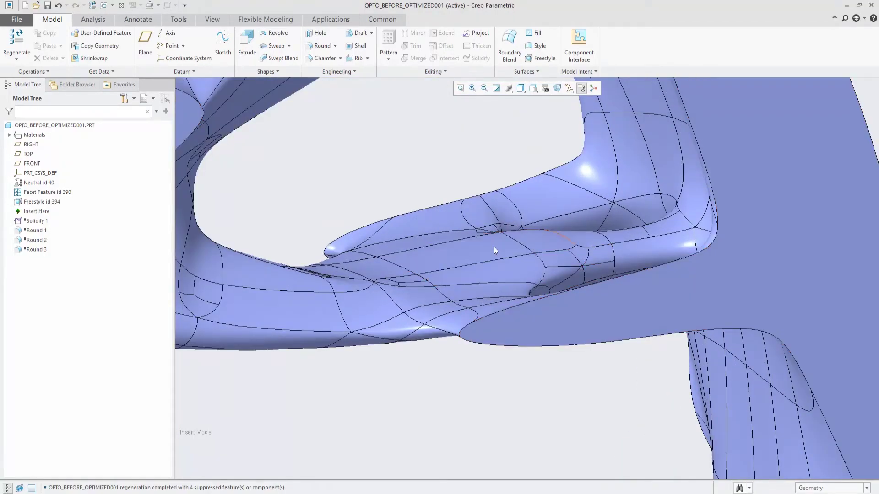
{"action": "scroll", "coordinate": [488, 276], "scroll_direction": "down", "scroll_amount": 2}
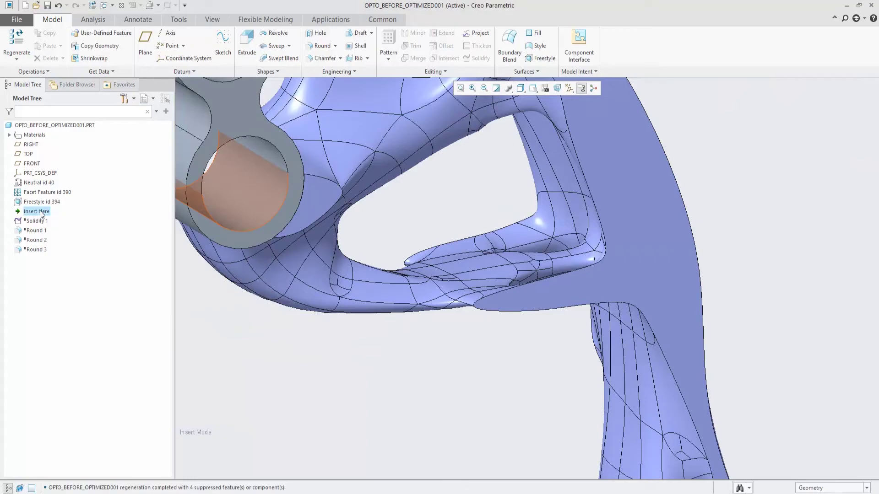
Step: Roll forward to the end of the tree so all features through Round 3 regenerate
{"action": "left_click_drag", "start_coordinate": [40, 211], "coordinate": [38, 255]}
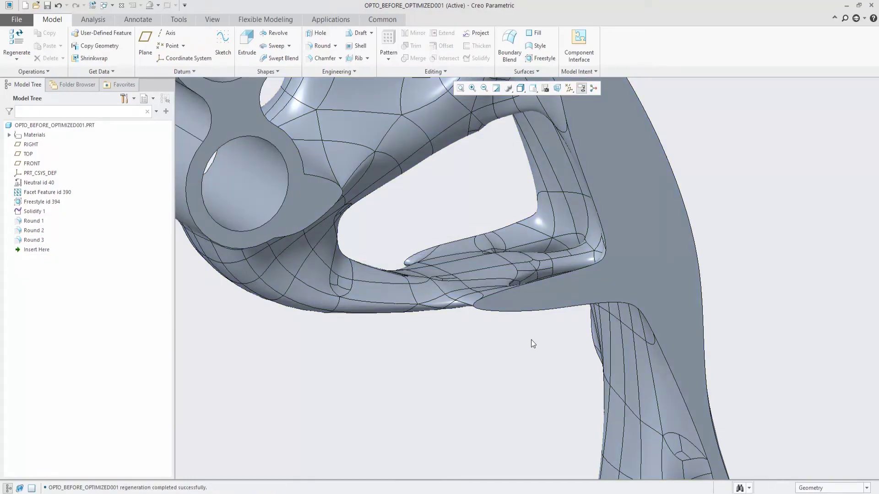
{"action": "mouse_move", "coordinate": [529, 337]}
{"action": "middle_mouse_down"}
{"action": "mouse_move", "coordinate": [506, 324]}
{"action": "mouse_move", "coordinate": [517, 330]}
{"action": "middle_mouse_up"}
{"action": "scroll", "coordinate": [402, 251], "scroll_direction": "up", "scroll_amount": 3}
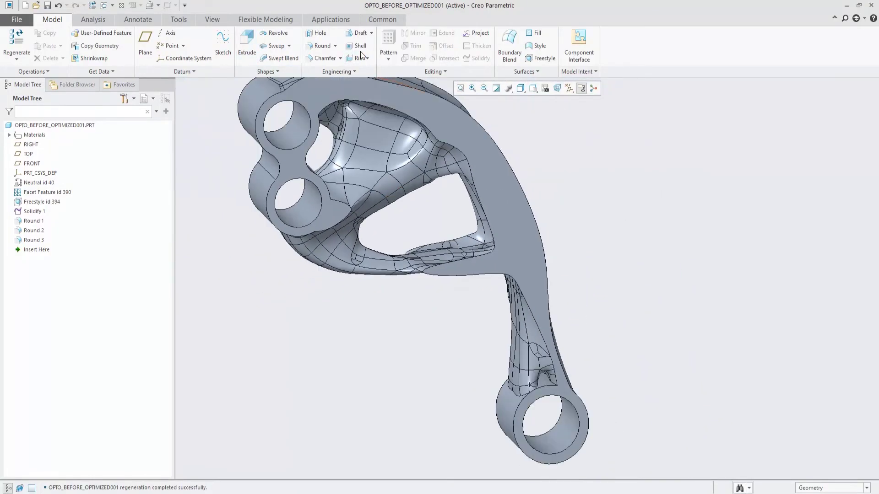
{"action": "left_click", "coordinate": [340, 21]}
Step: Enter Simulate and open the opto_final study in the Results viewer
{"action": "left_click", "coordinate": [62, 50]}
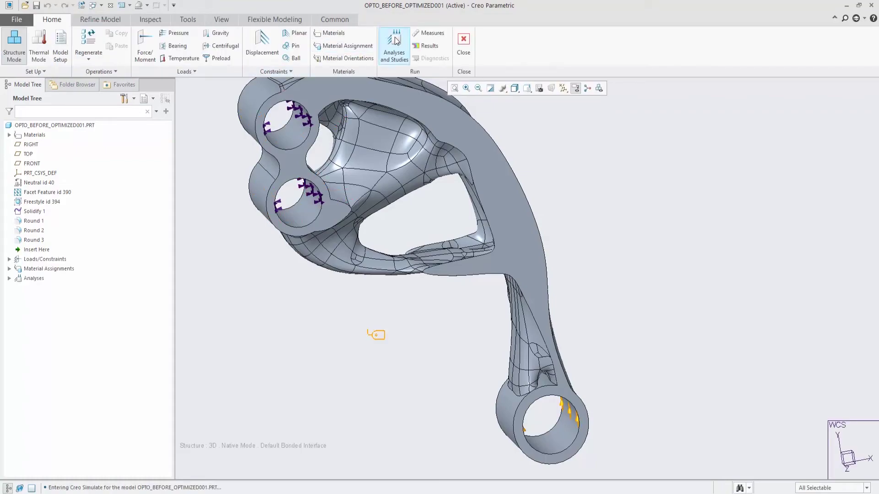
{"action": "left_click", "coordinate": [427, 45]}
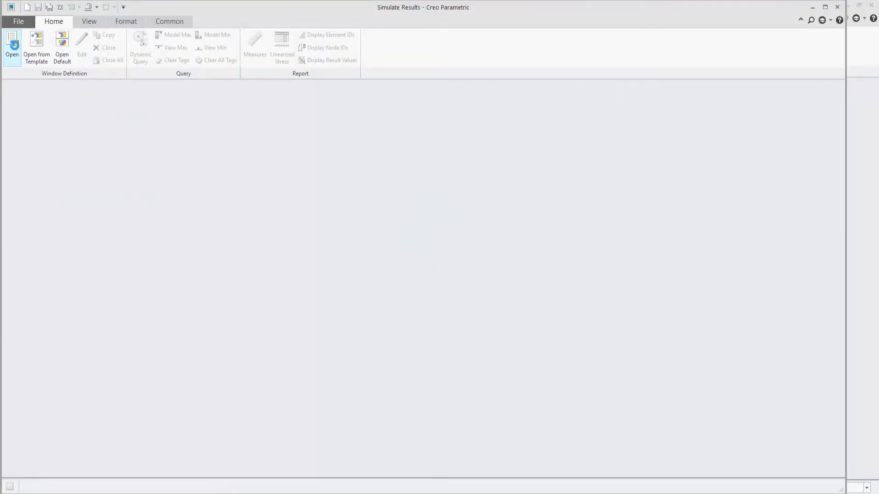
{"action": "double_click", "coordinate": [401, 211]}
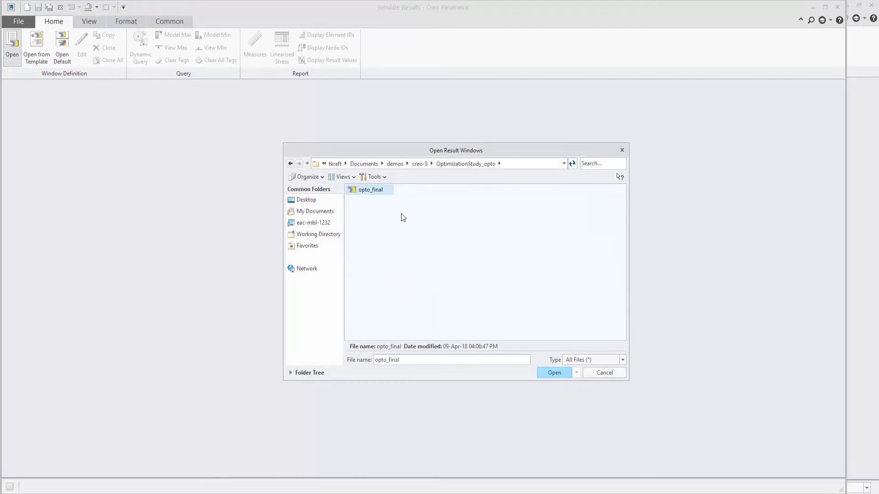
{"action": "key", "text": "Return"}
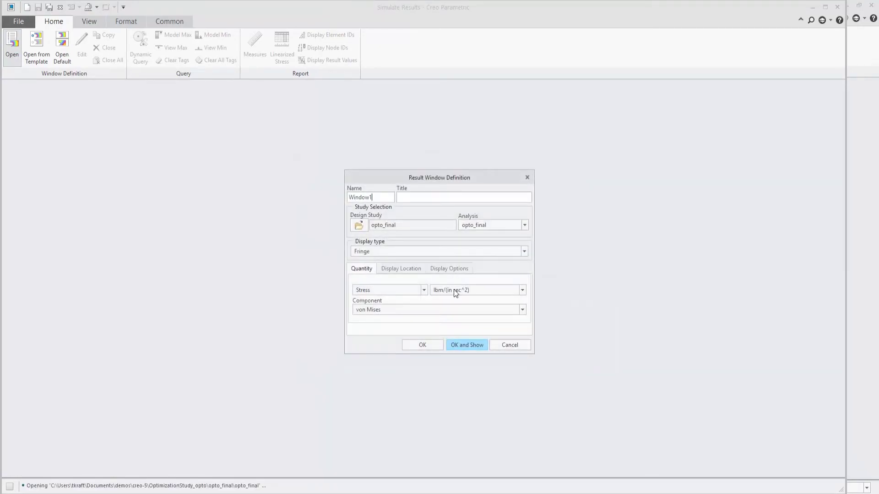
Step: Show the von Mises stress fringe in ksi on the deformed bracket
{"action": "left_click", "coordinate": [465, 290]}
{"action": "left_click", "coordinate": [455, 305]}
{"action": "left_click", "coordinate": [455, 273]}
{"action": "left_click", "coordinate": [454, 283]}
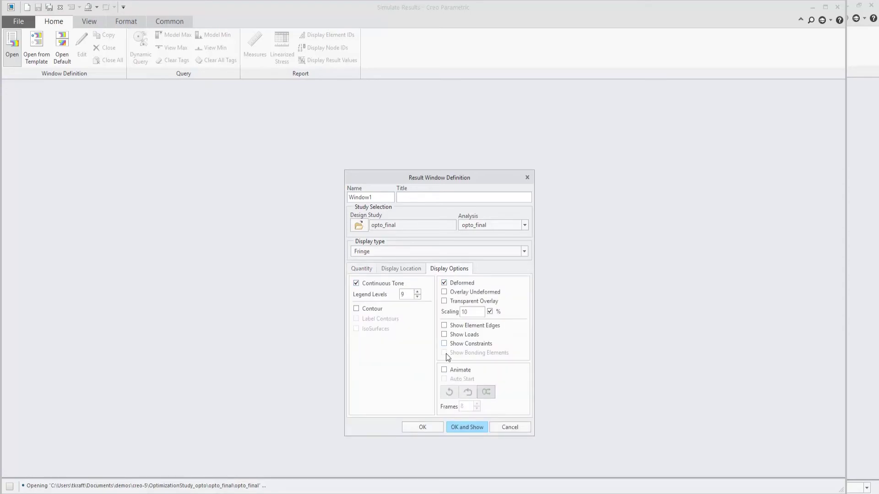
{"action": "left_click", "coordinate": [461, 427]}
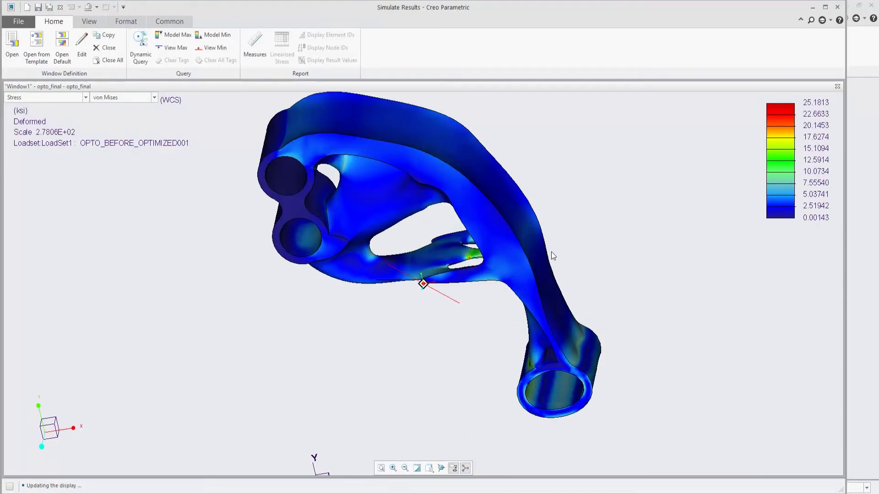
{"action": "middle_click_drag", "start_coordinate": [565, 199], "coordinate": [612, 243]}
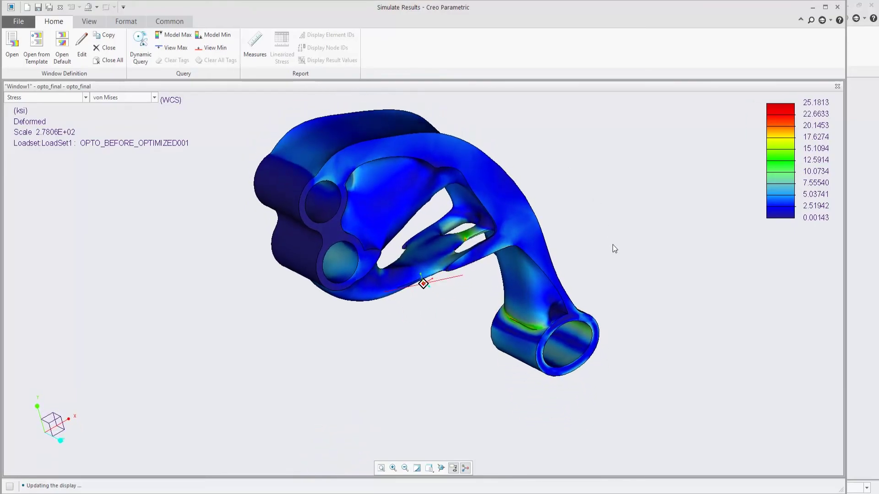